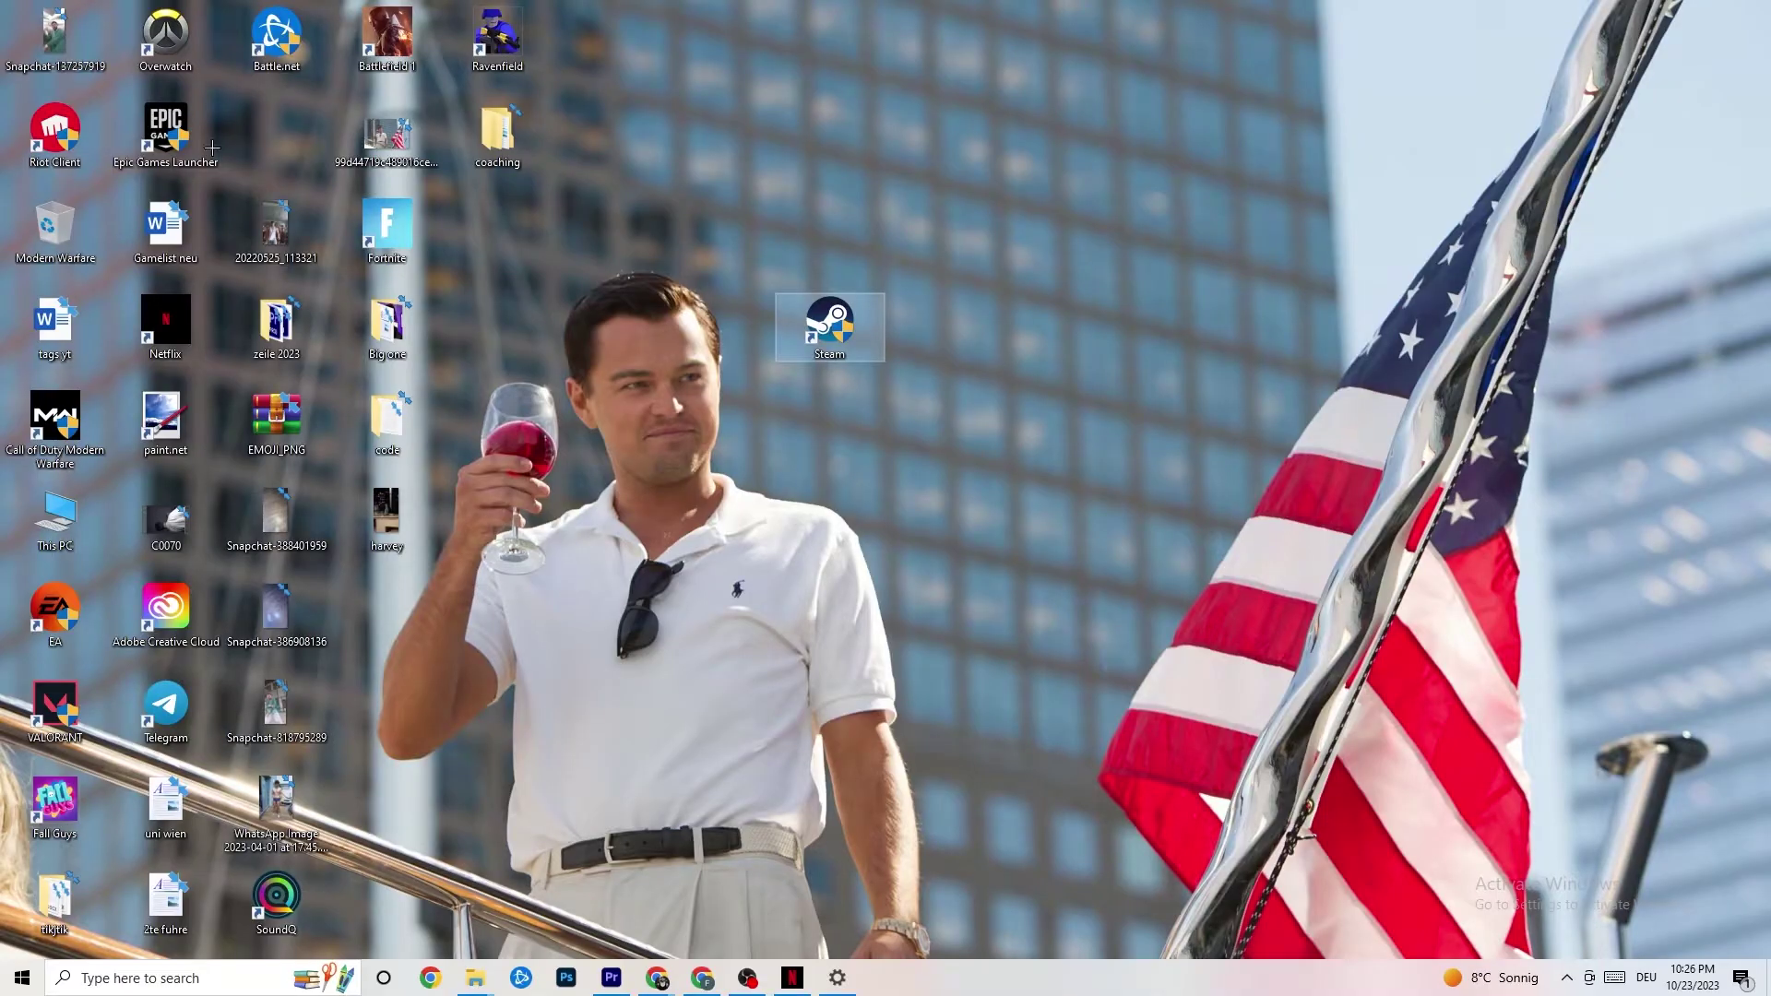
pyautogui.doubleClick(847, 317)
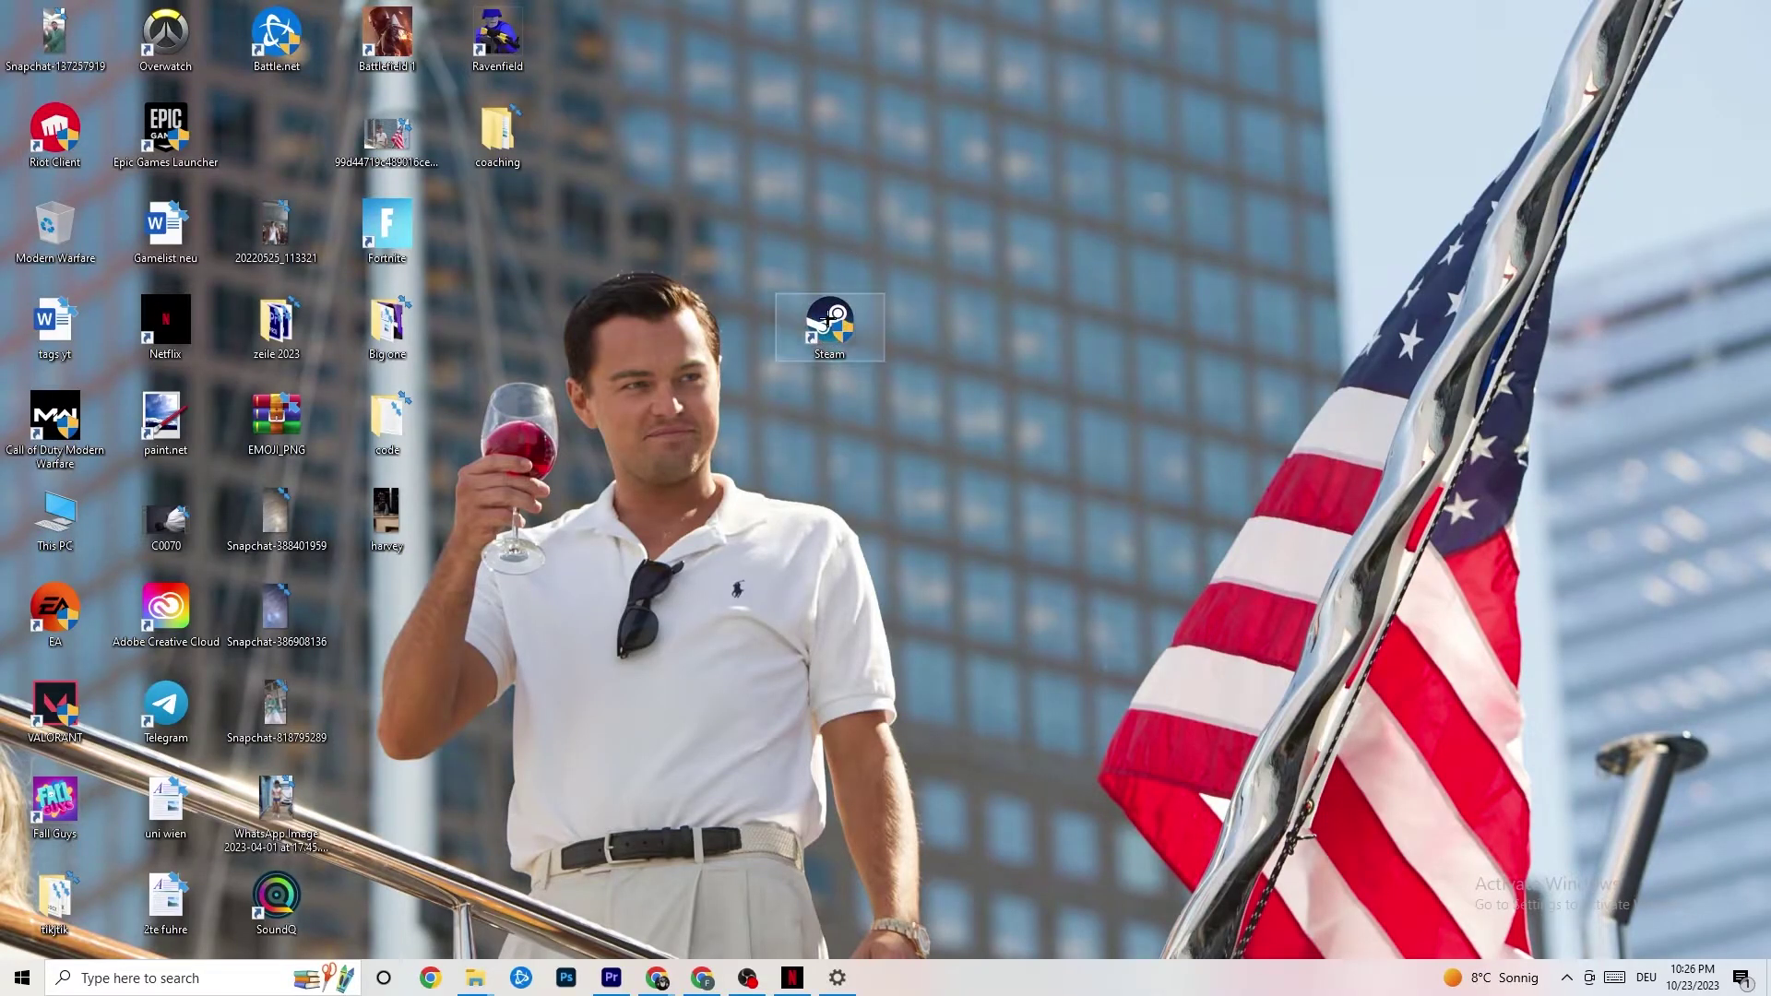
pyautogui.click(853, 244)
pyautogui.rightClick(848, 324)
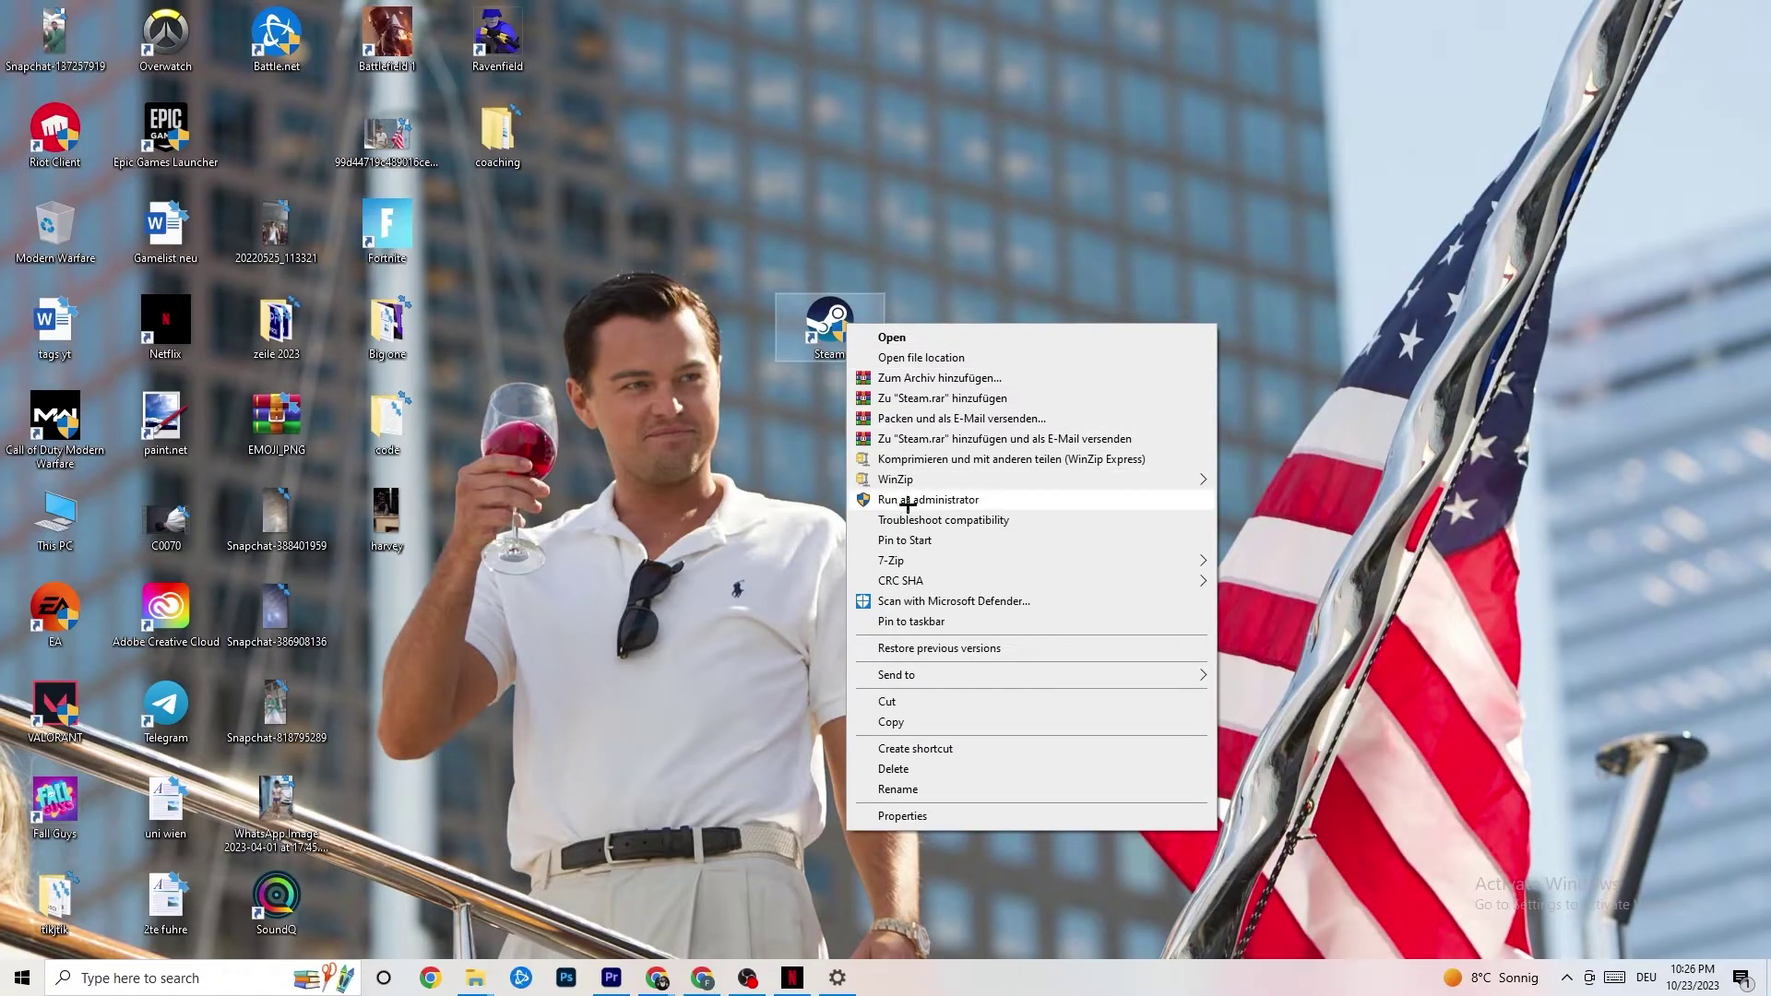
pyautogui.click(787, 491)
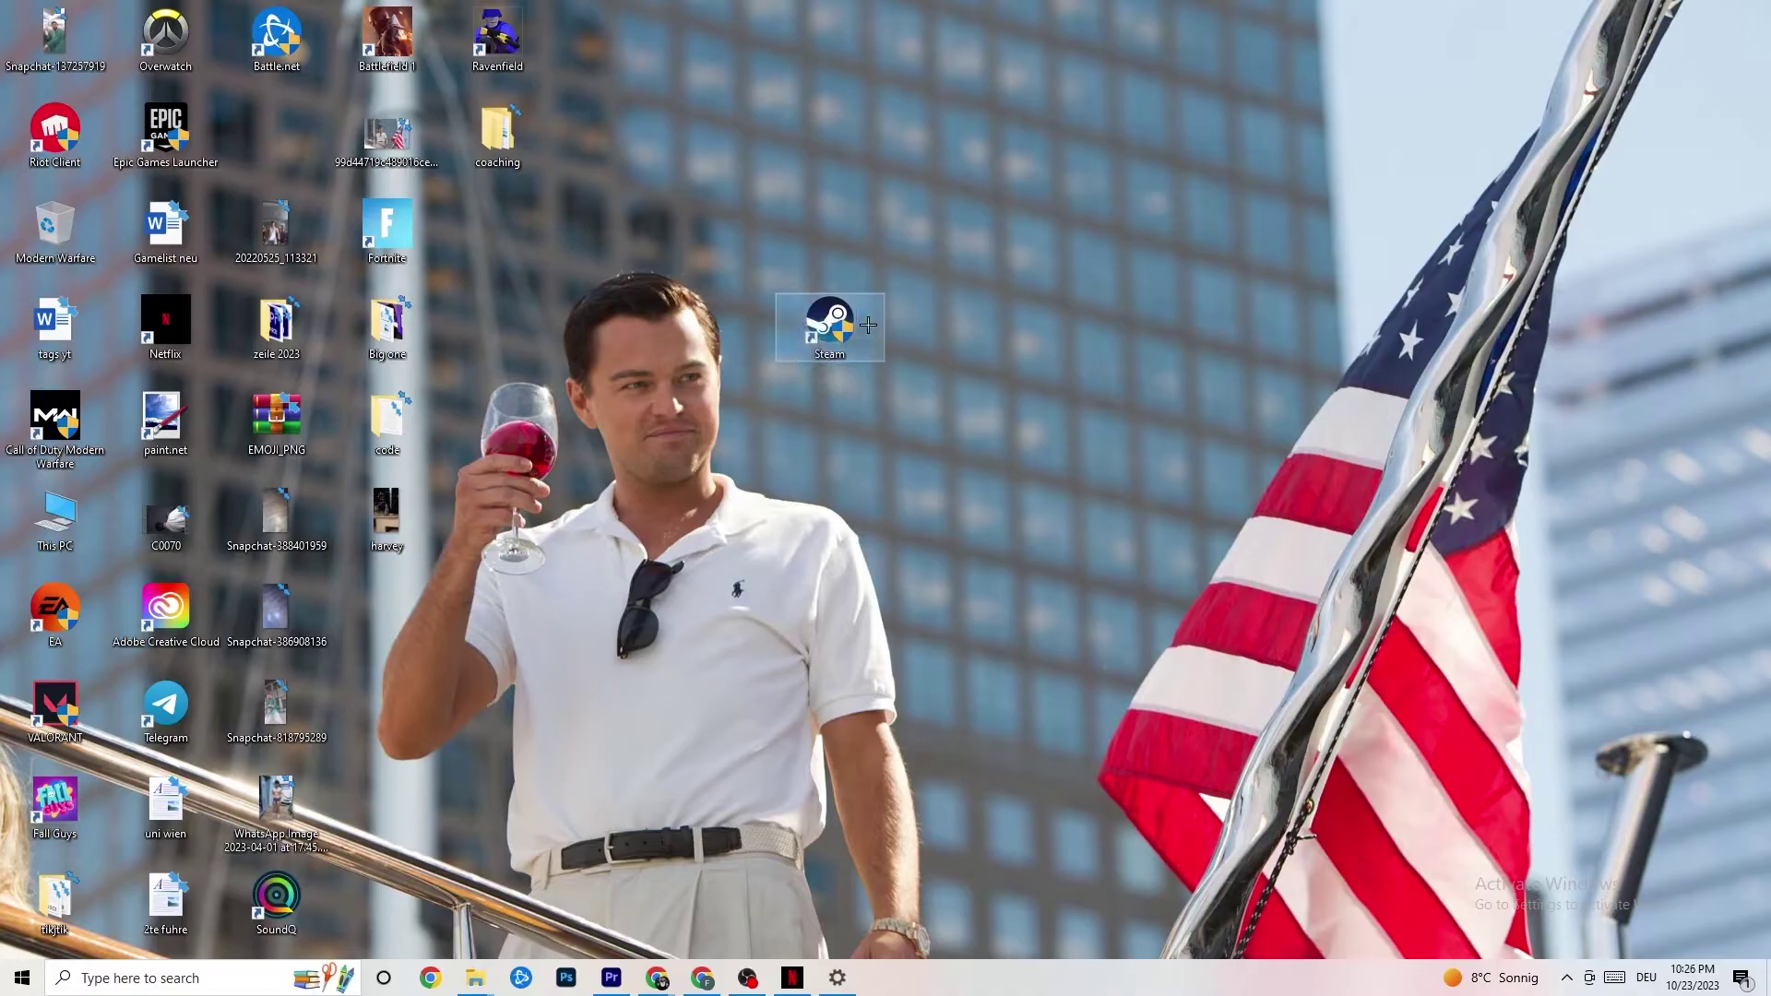
# - Review the compatibility settings of the desktop's Steam shortcut, including the available compatibility mode versions, and close its properties
pyautogui.rightClick(825, 328)
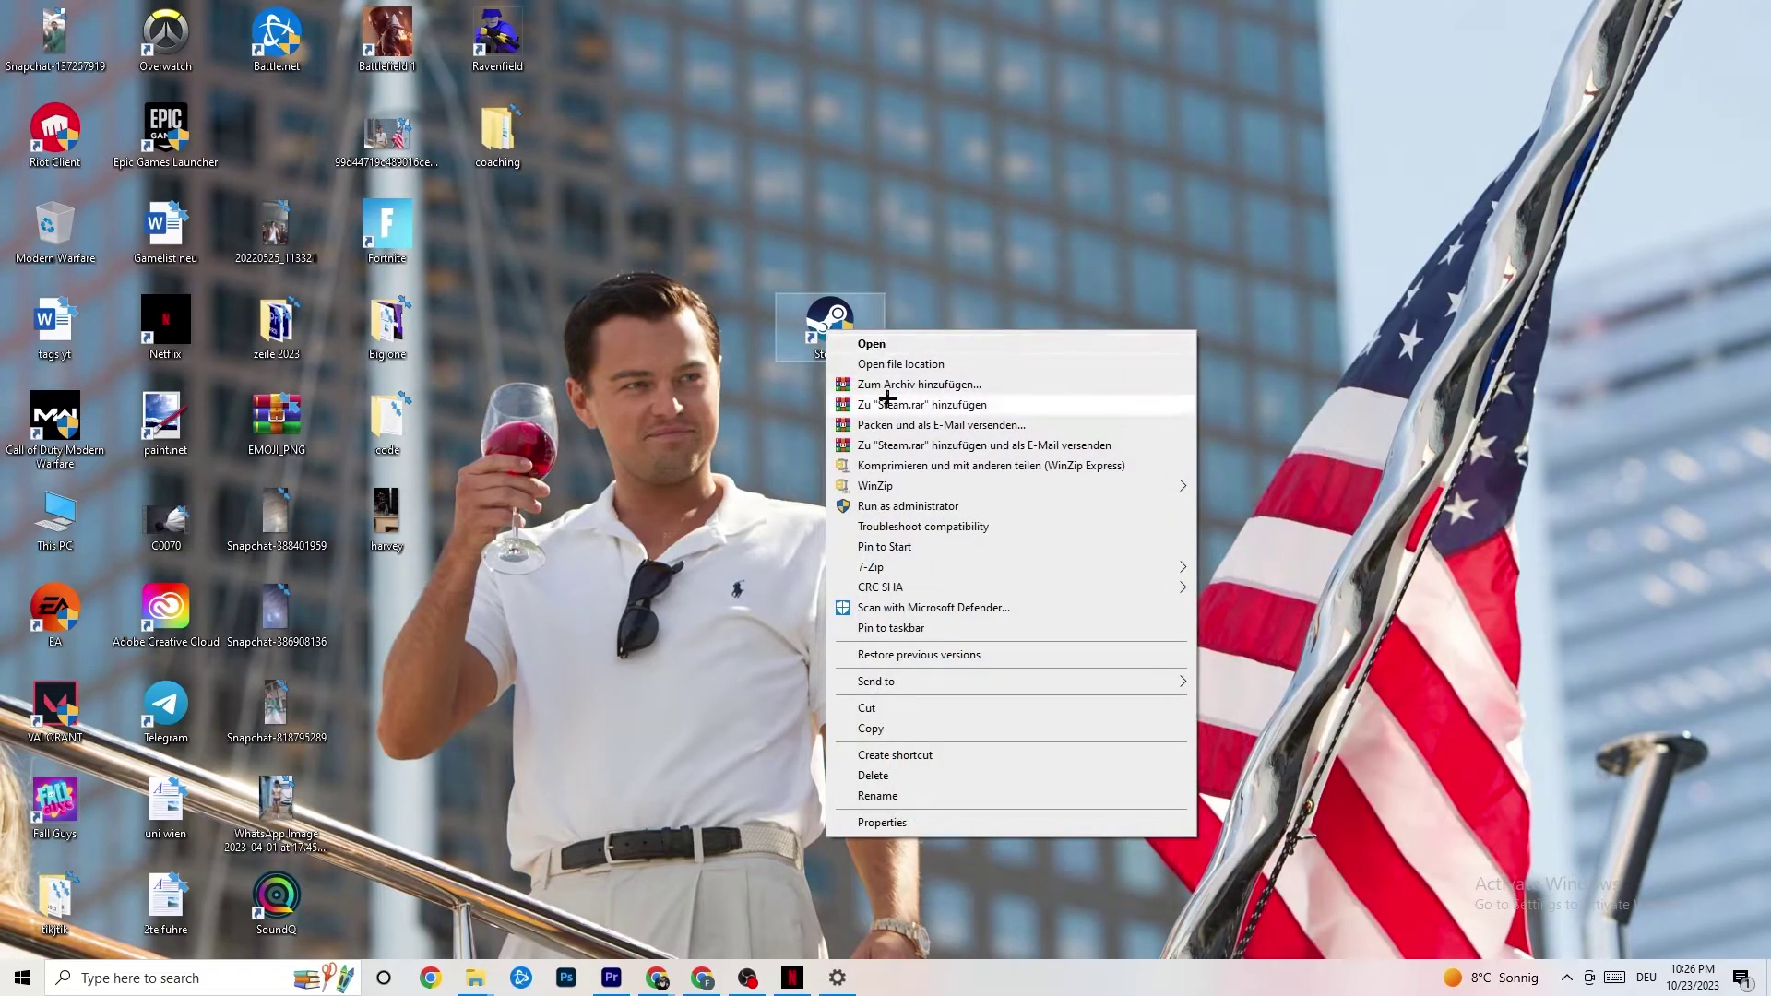
pyautogui.click(921, 825)
pyautogui.moveTo(960, 339); pyautogui.dragTo(873, 207)
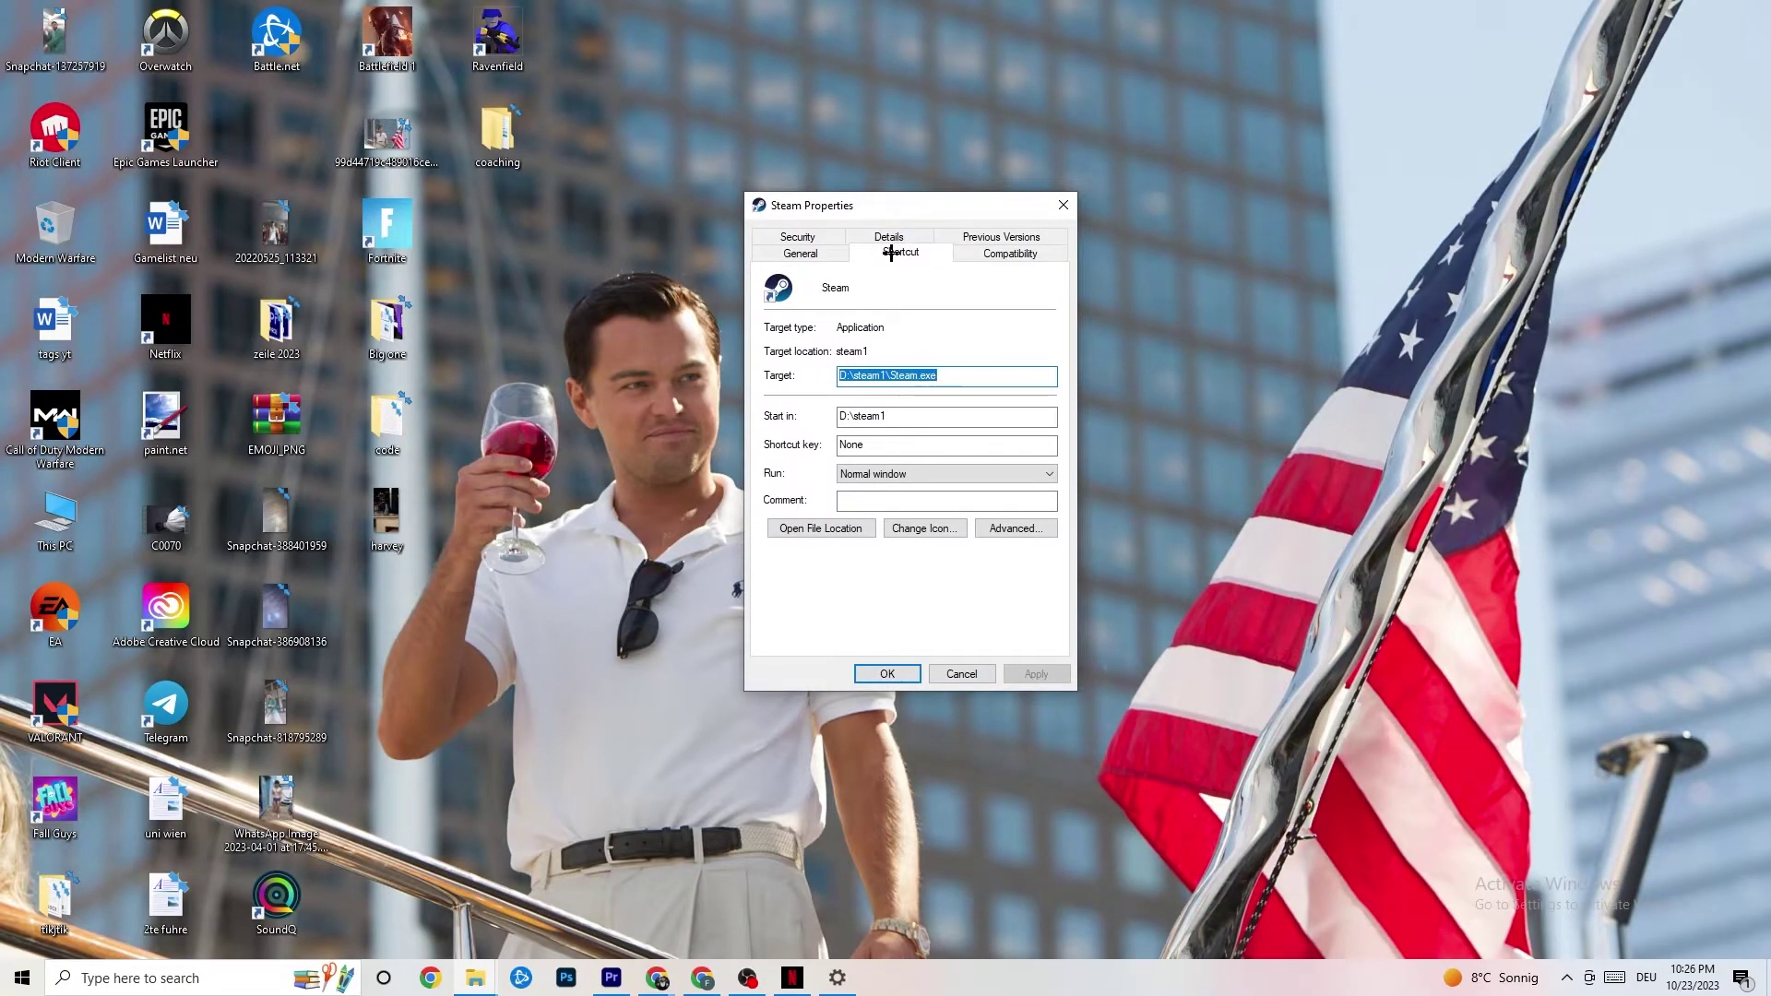
pyautogui.click(961, 250)
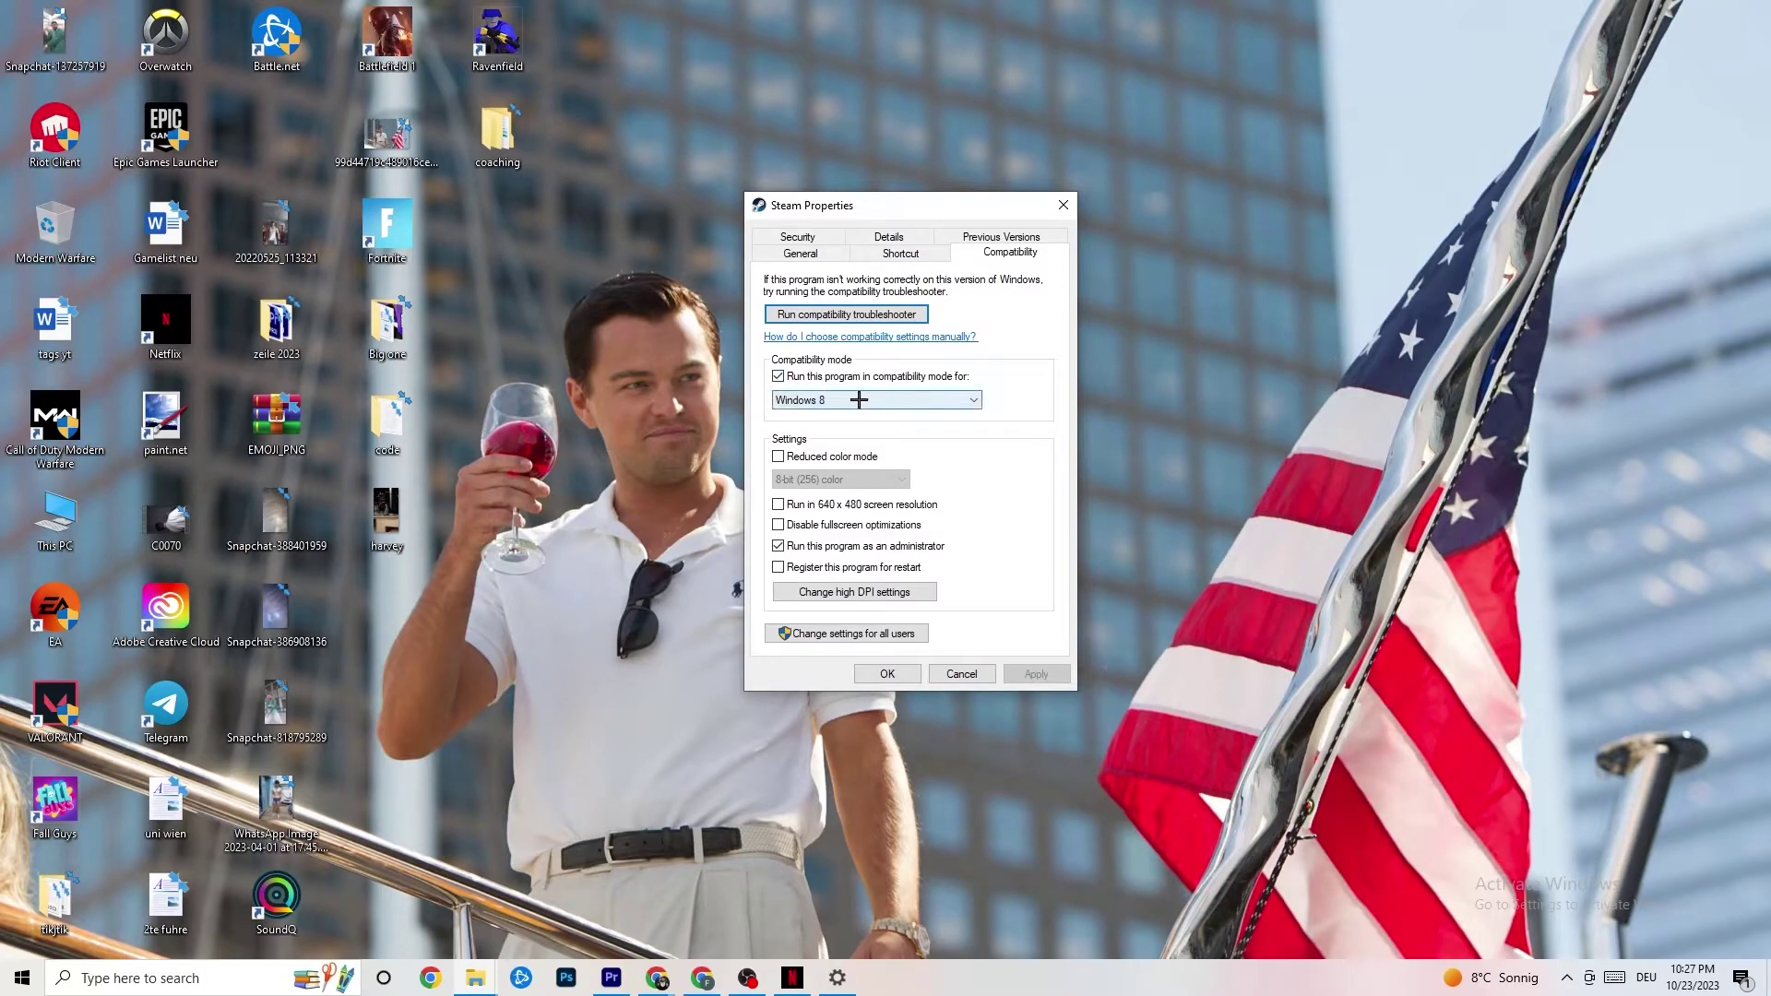
pyautogui.click(858, 399)
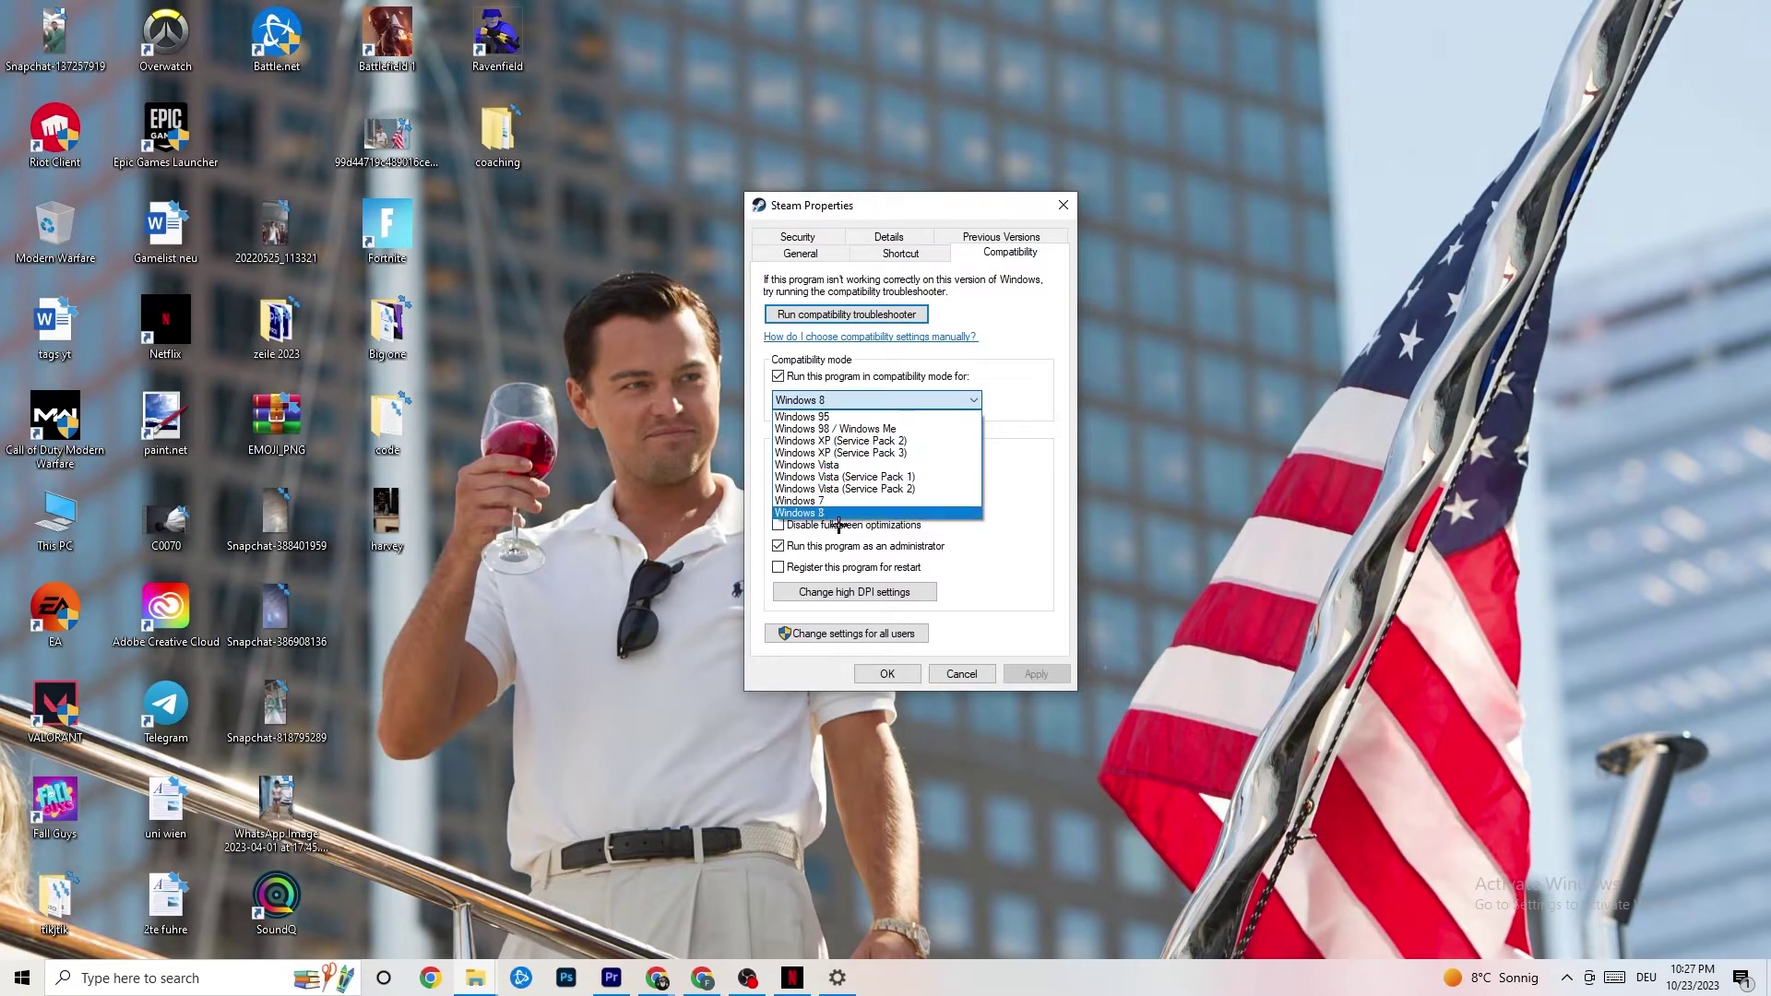
pyautogui.click(1005, 407)
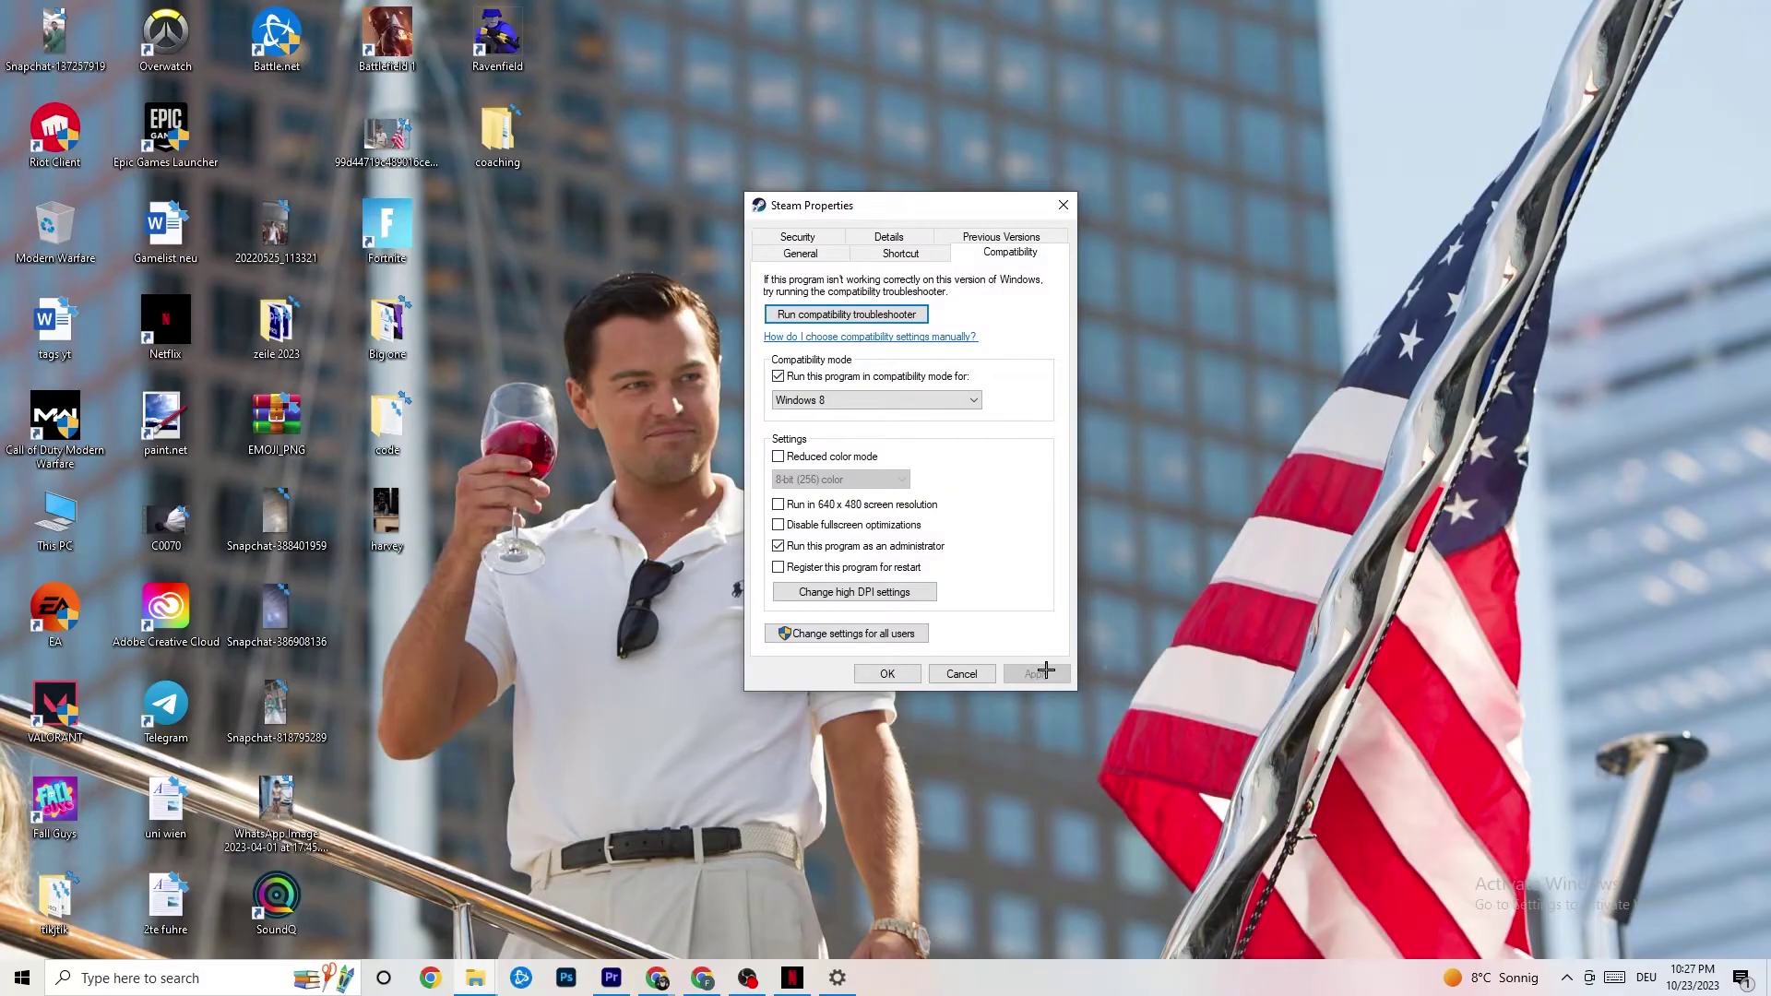
pyautogui.click(886, 674)
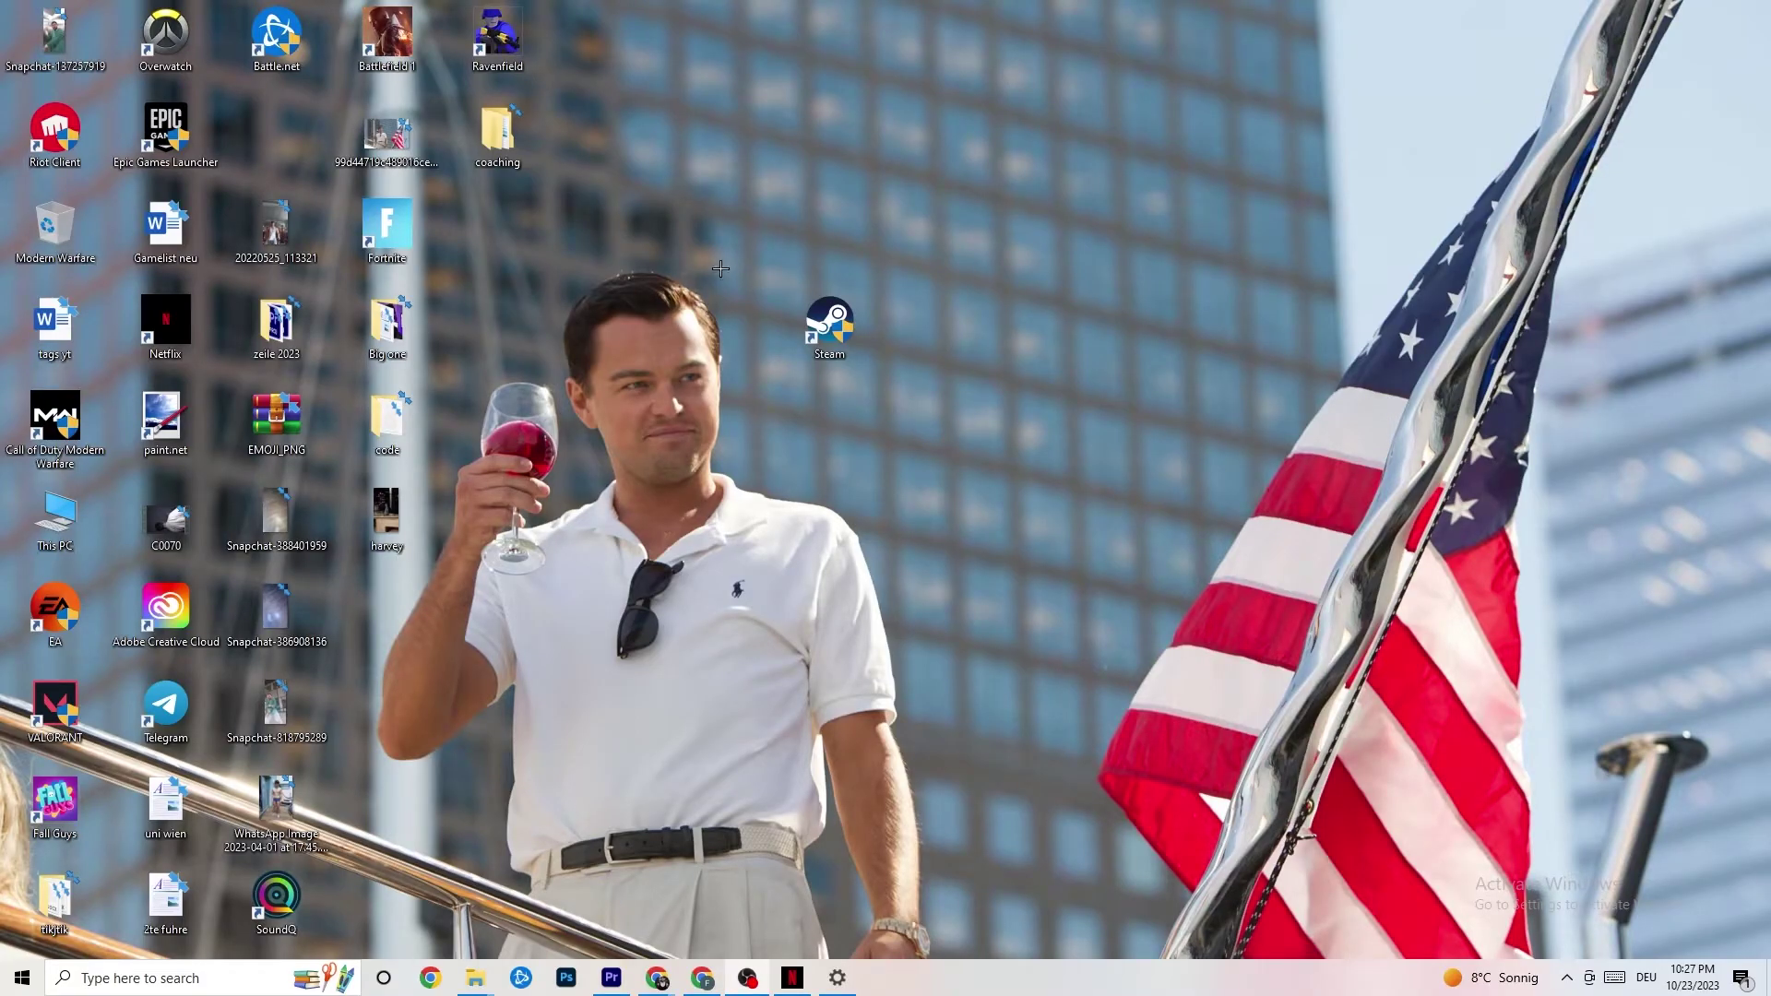
pyautogui.click(22, 978)
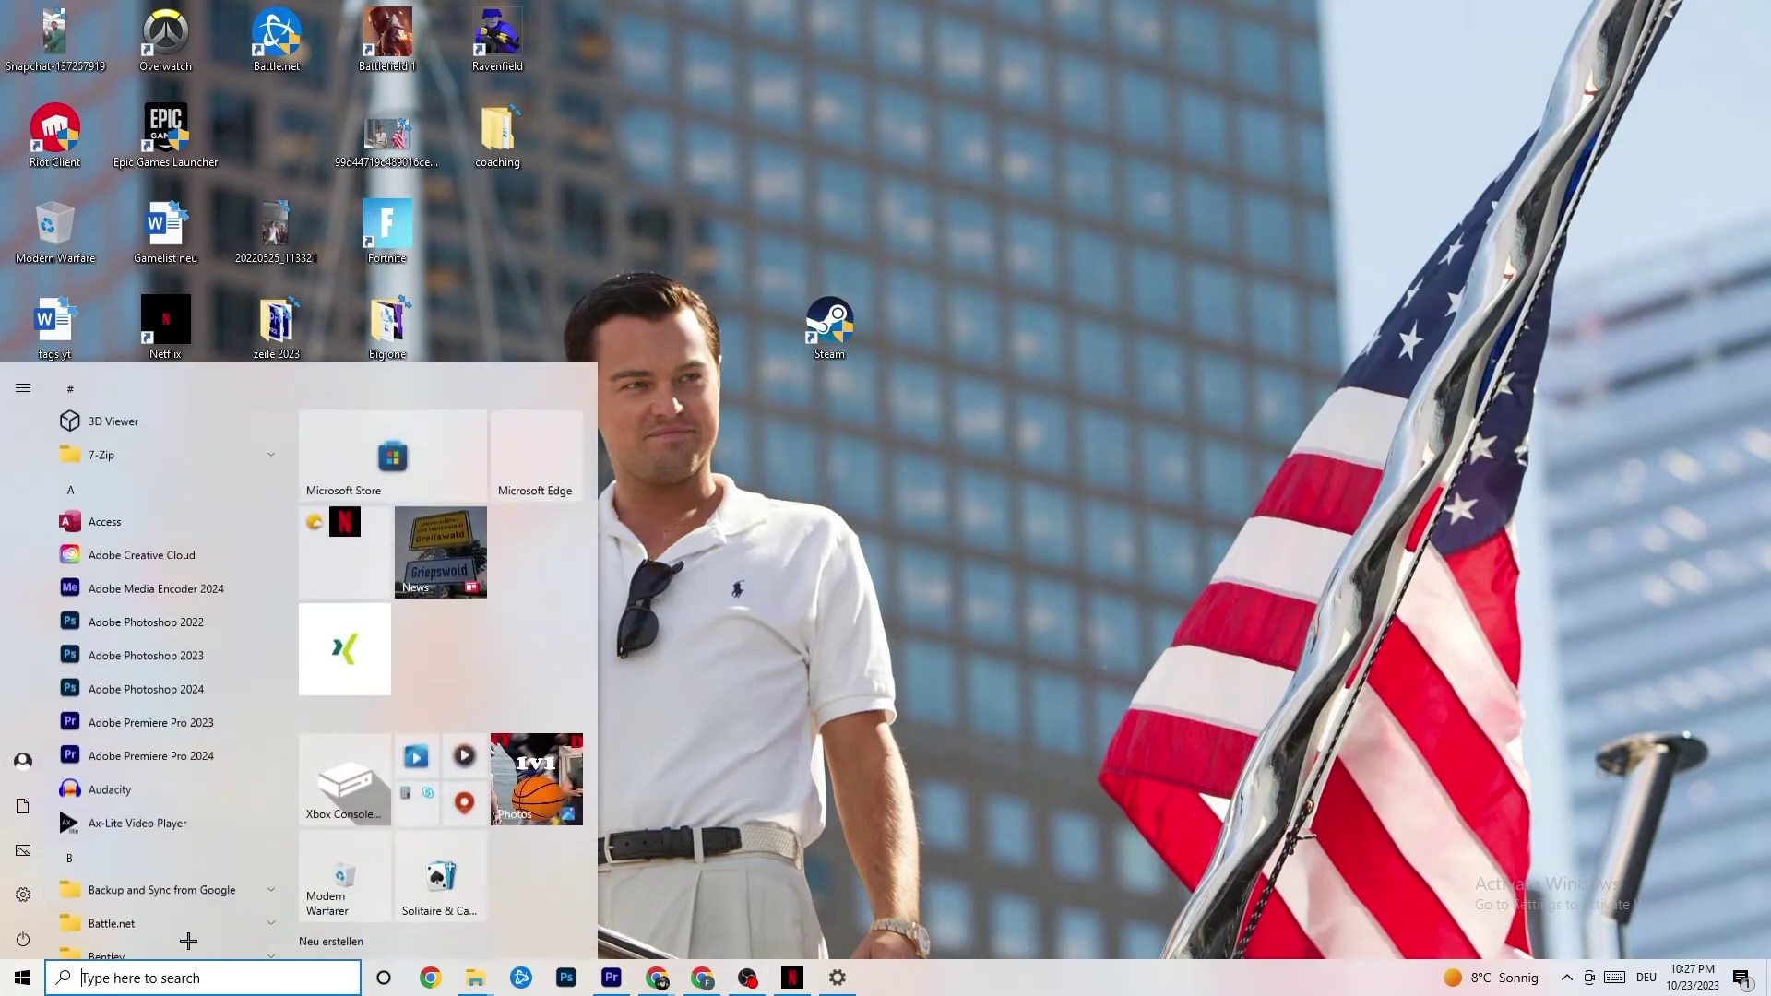
pyautogui.click(22, 977)
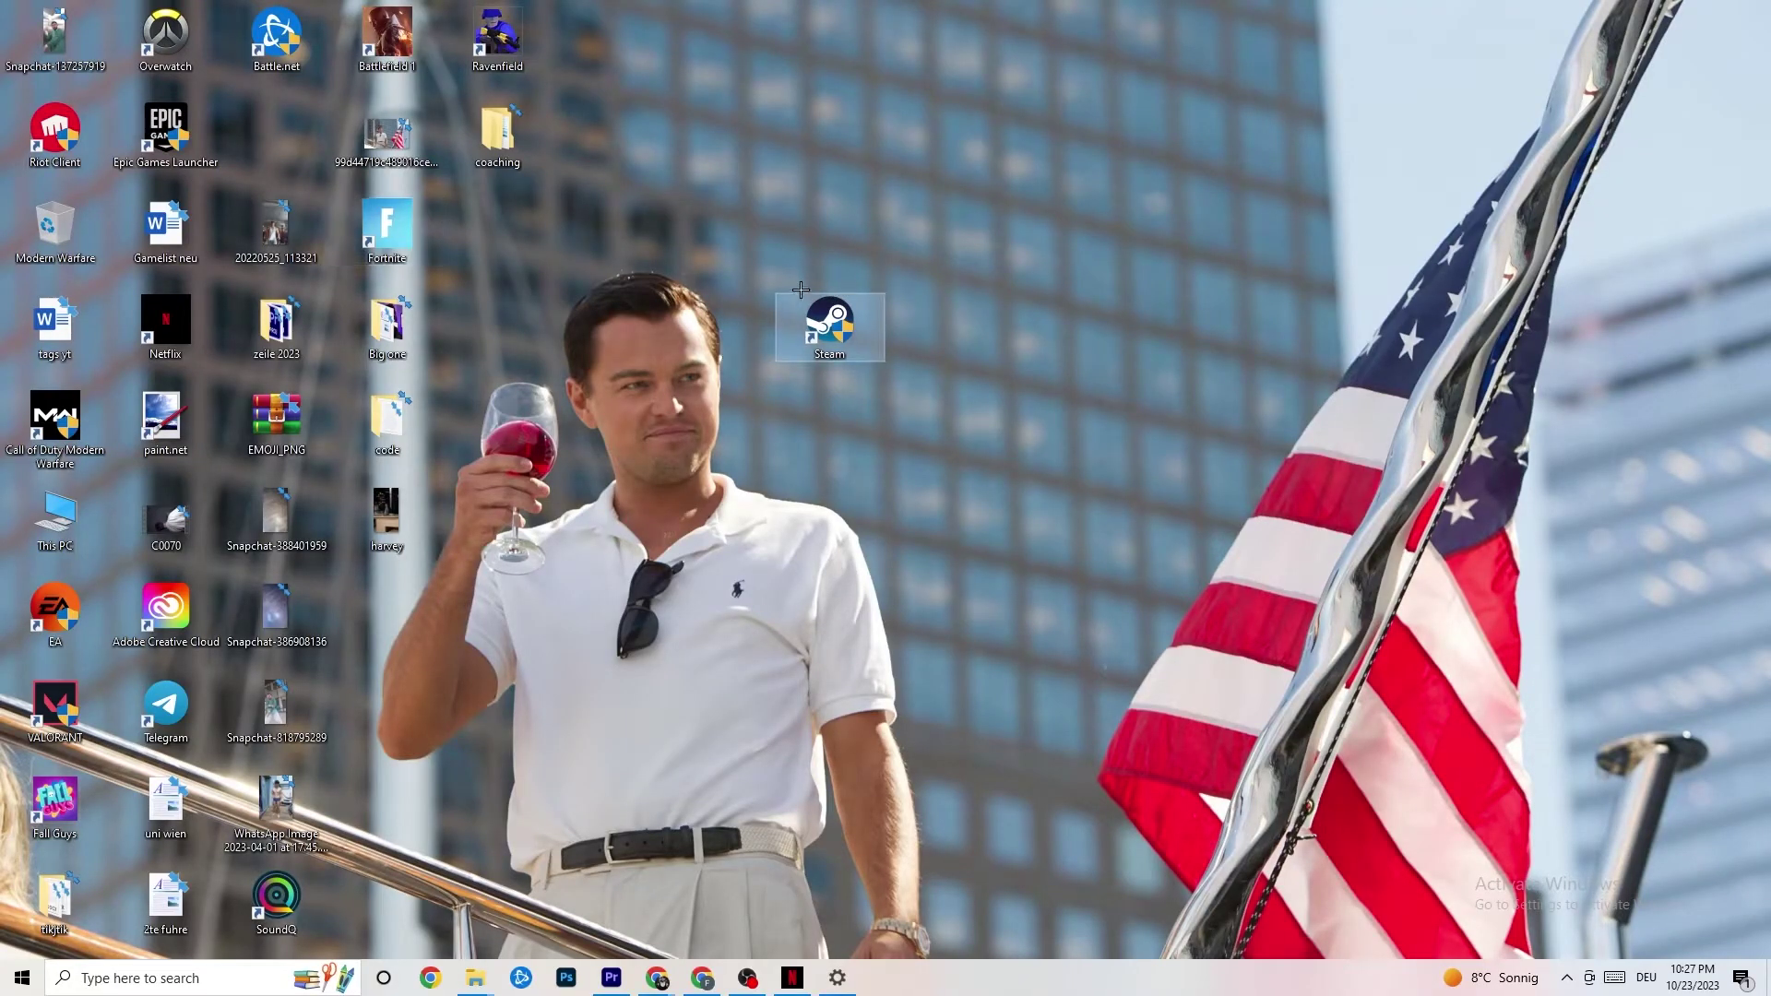
pyautogui.rightClick(812, 337)
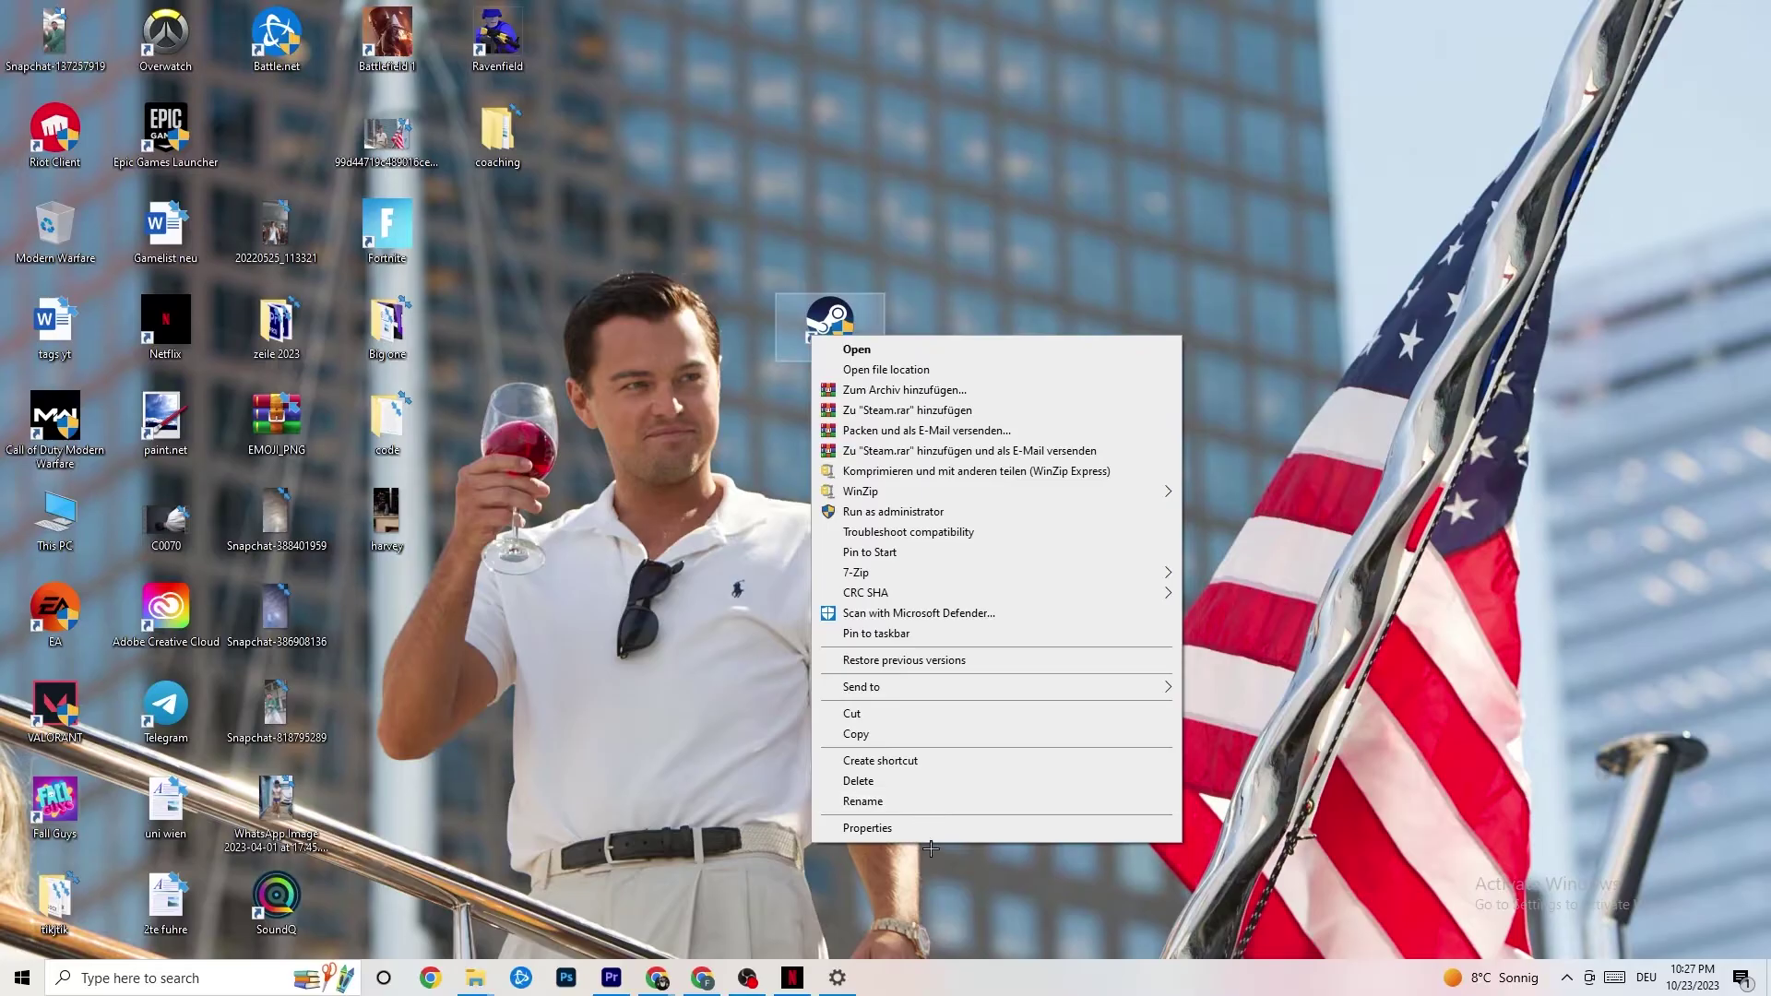
pyautogui.click(715, 522)
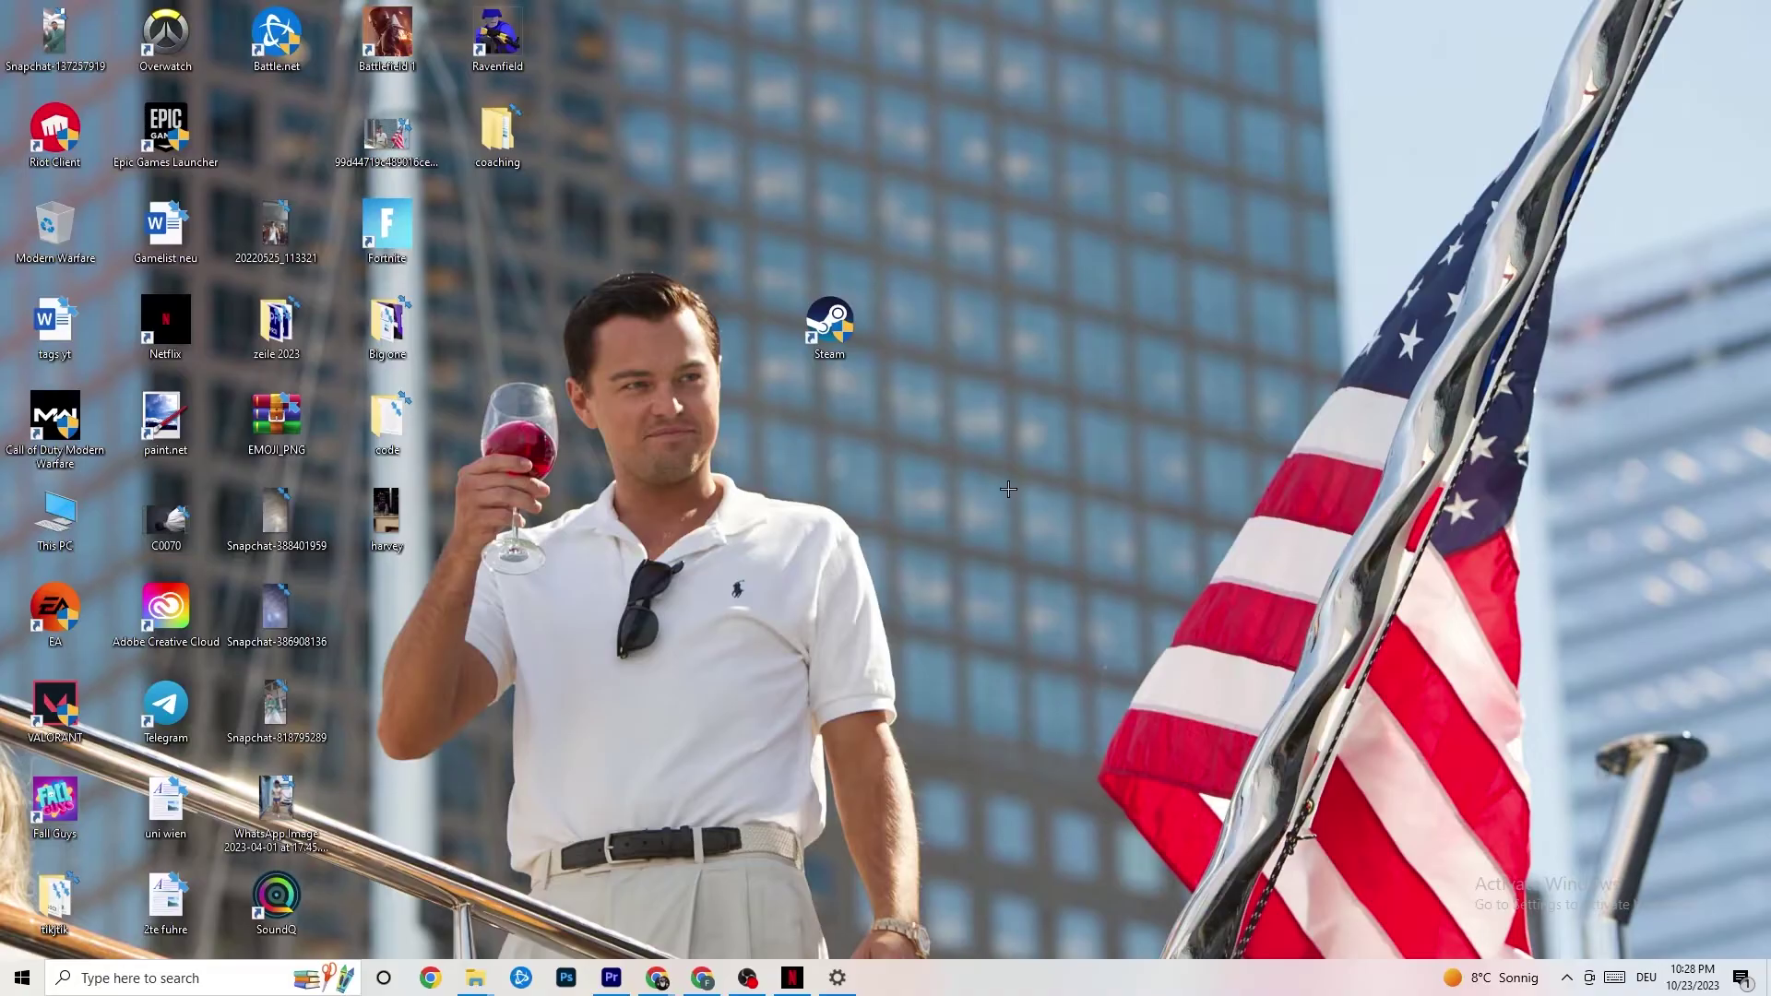
# - Open Task Manager full screen and examine the running processes and the actions available for Google Chrome
pyautogui.rightClick(983, 990)
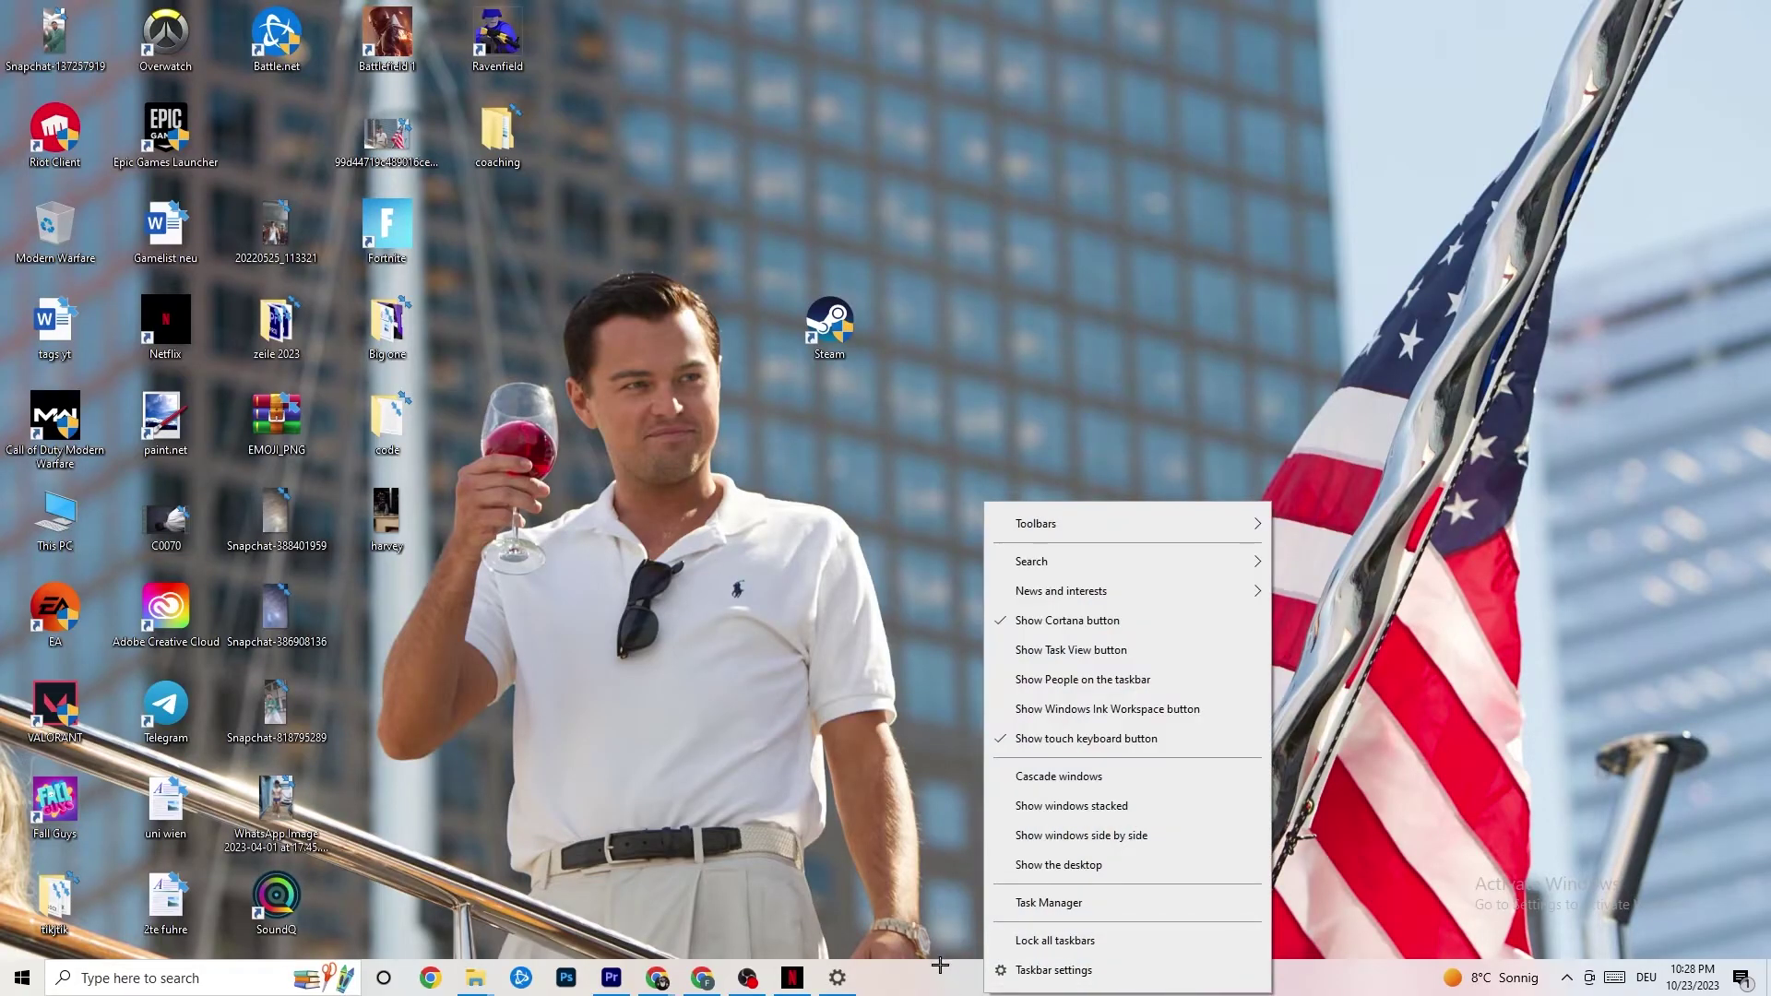
pyautogui.click(1064, 904)
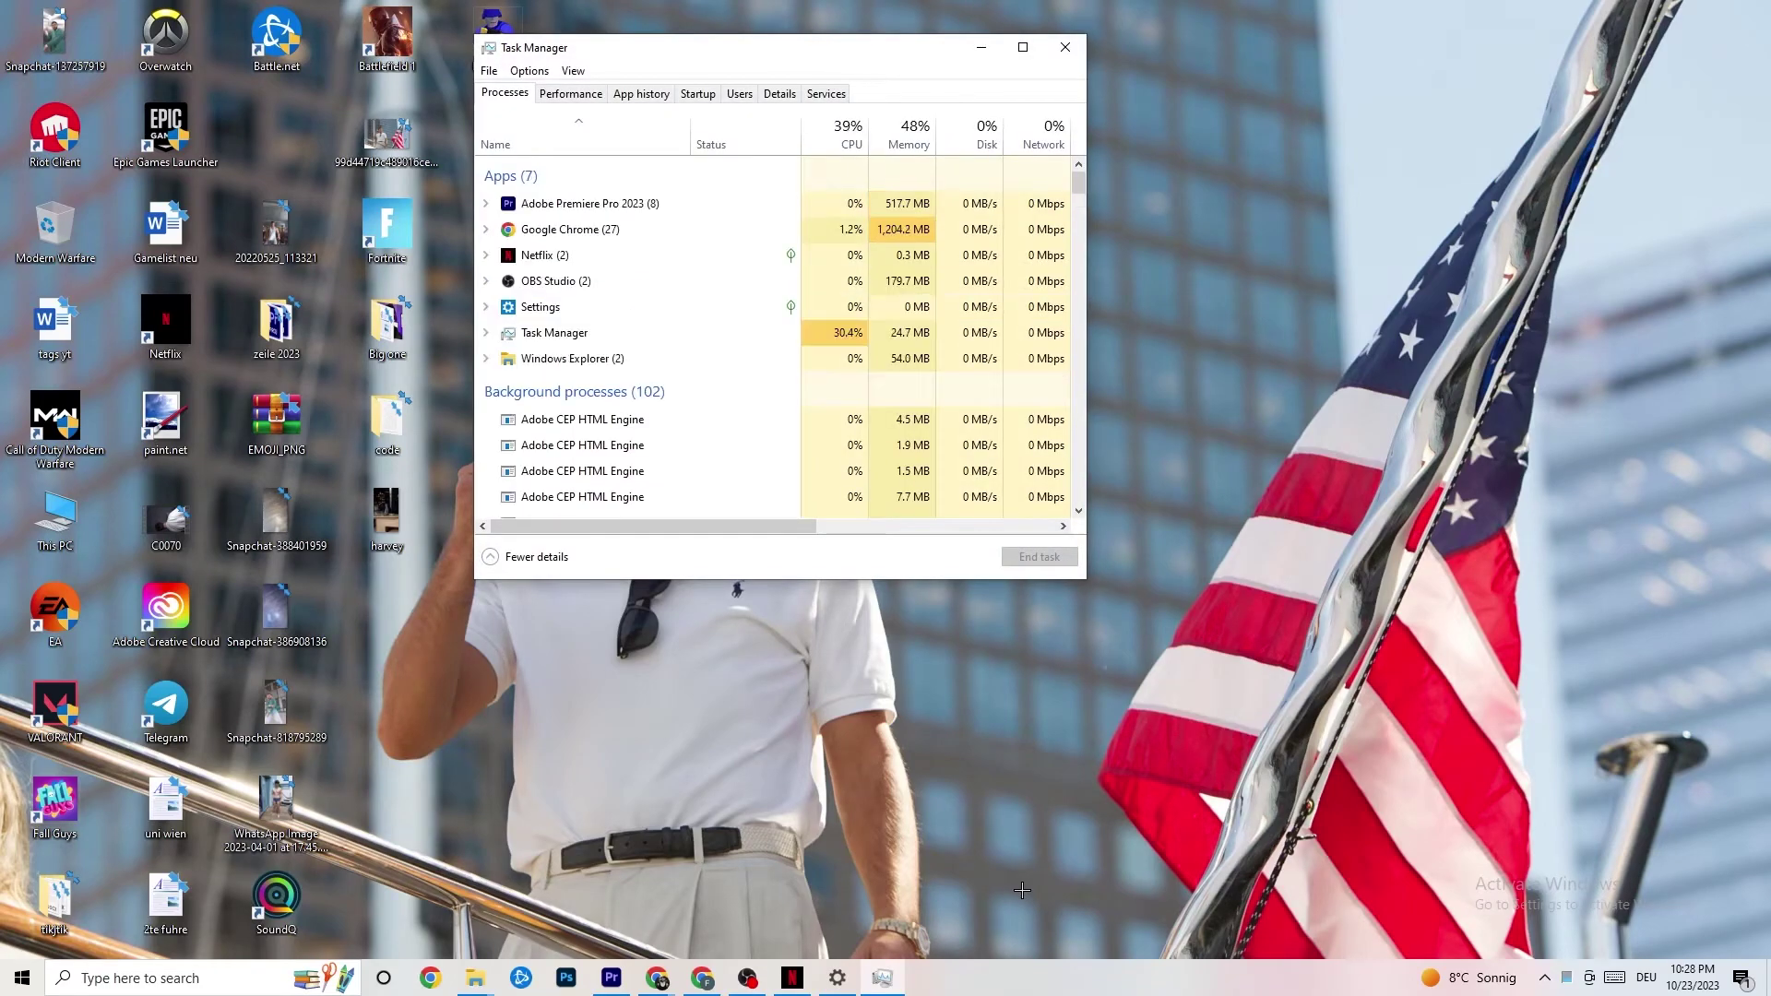
pyautogui.click(1021, 48)
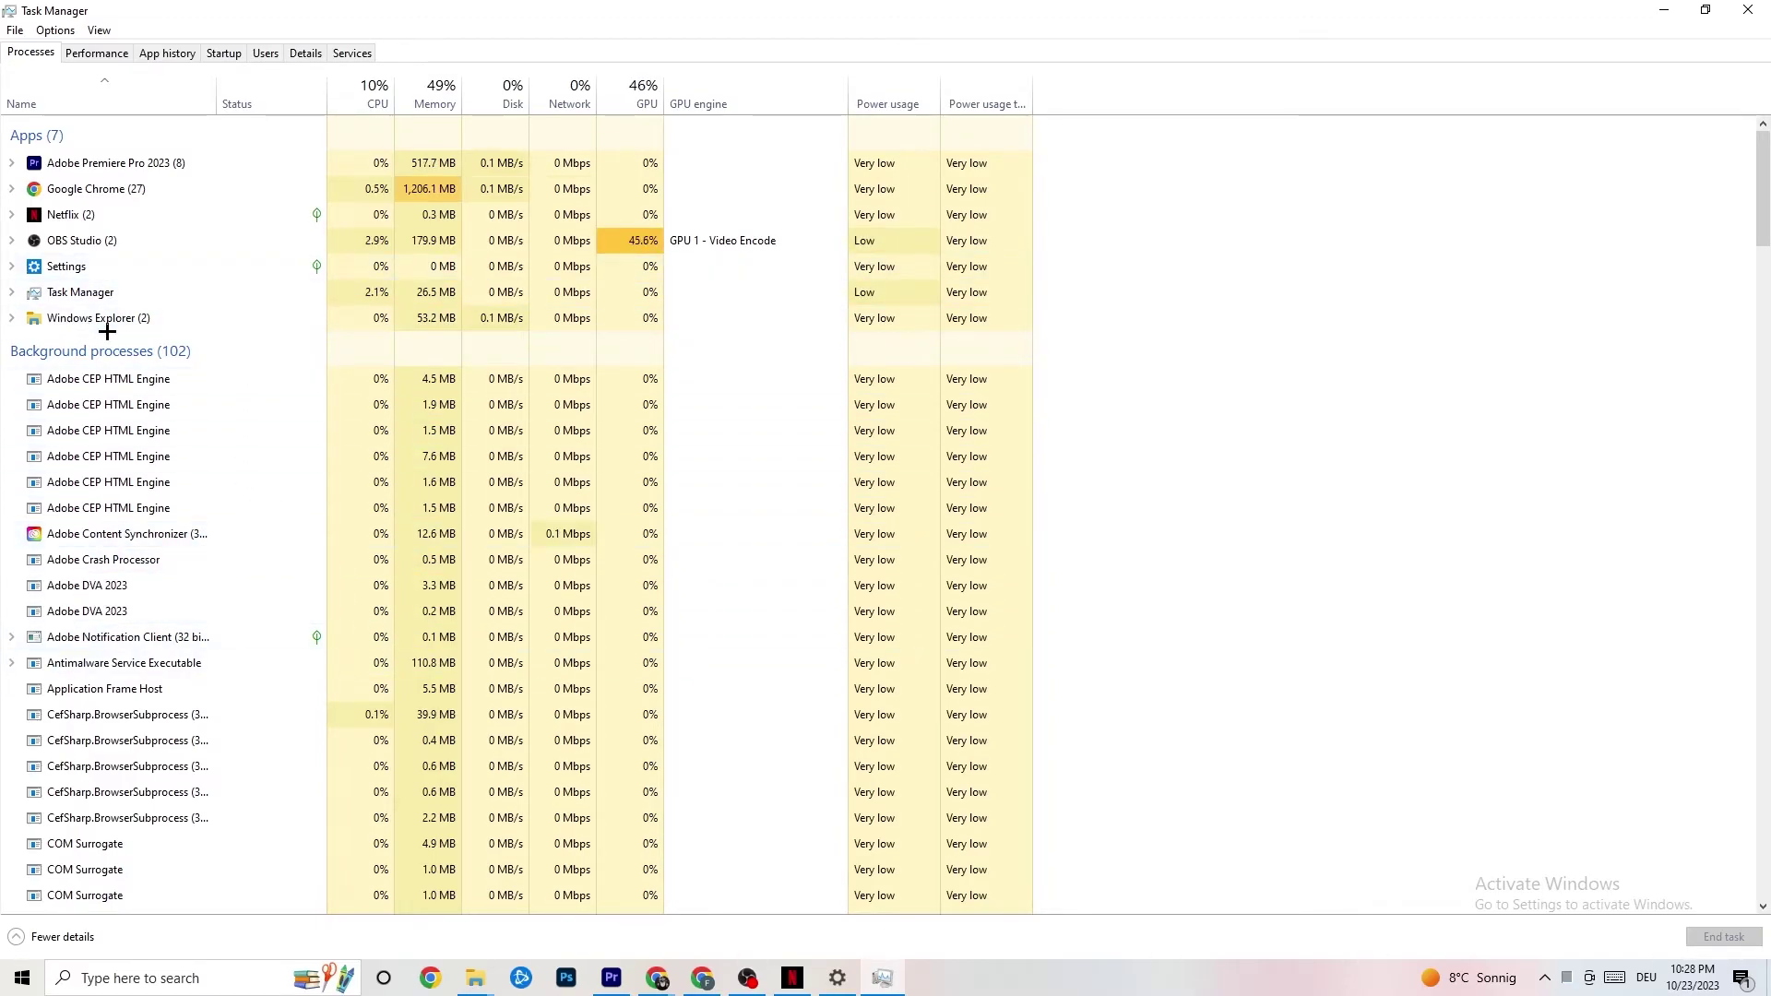
pyautogui.rightClick(128, 190)
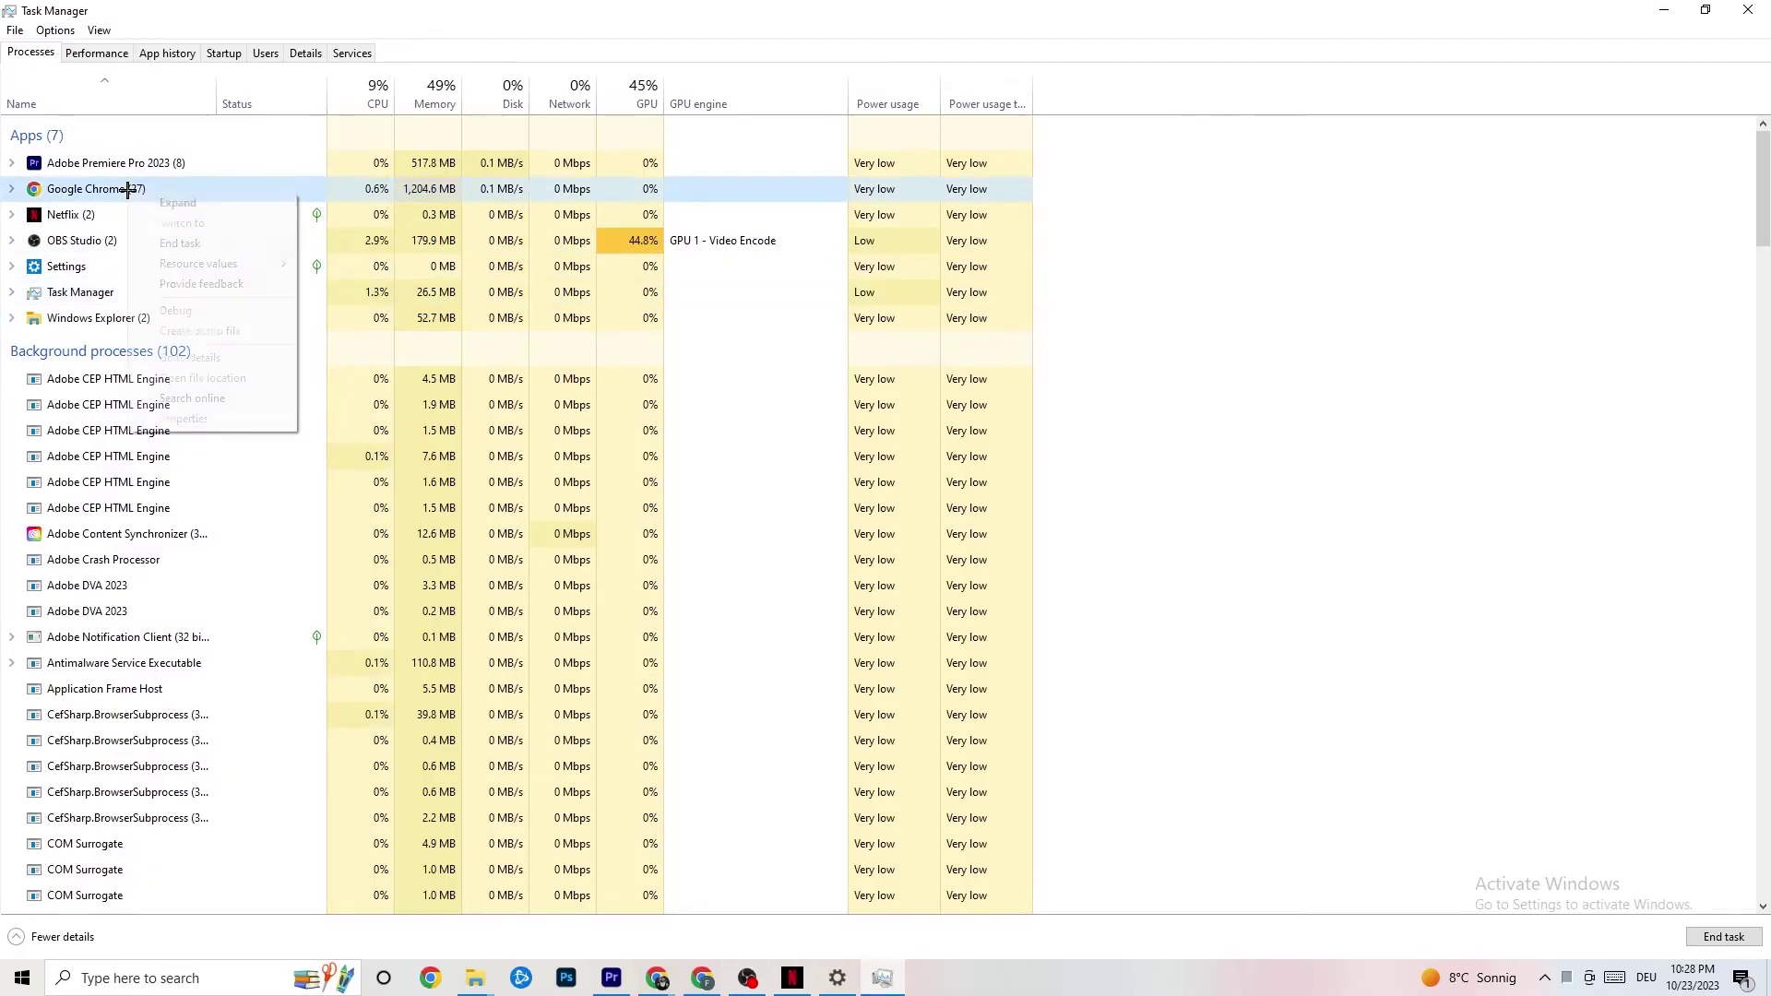
pyautogui.click(1260, 221)
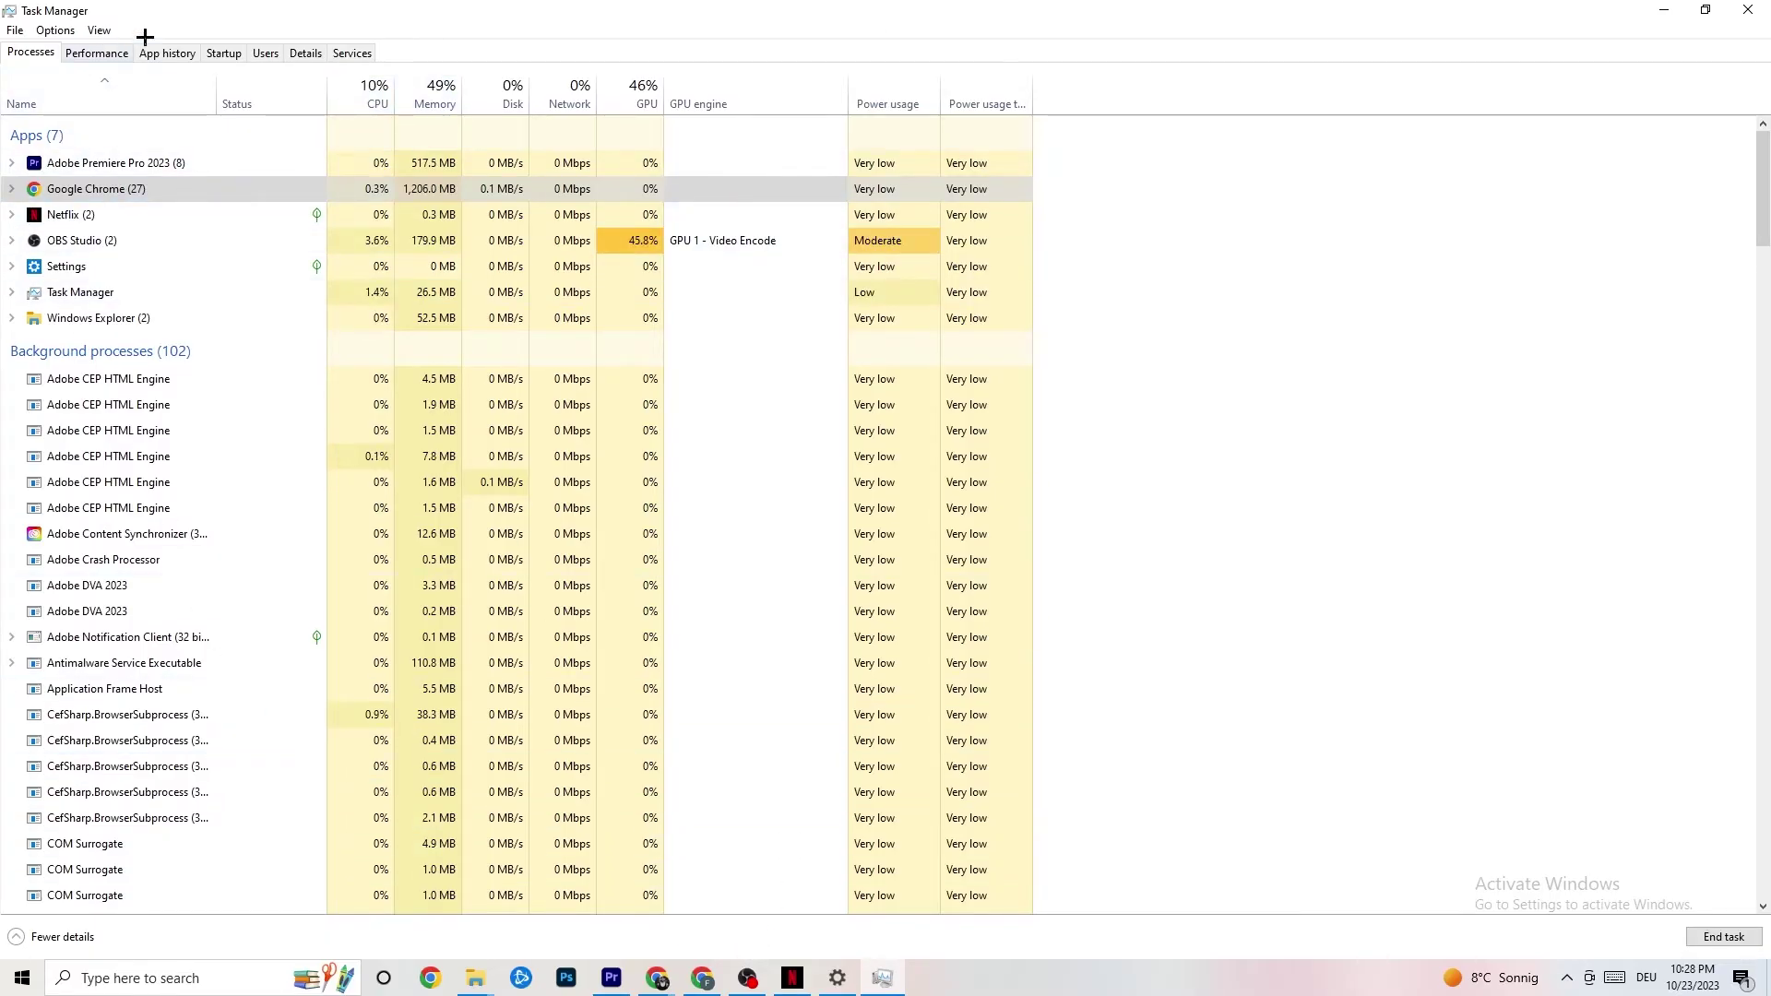
# - Inspect the priority levels available for the Adobe Premiere Pro process in Task Manager's detailed process list
pyautogui.click(305, 53)
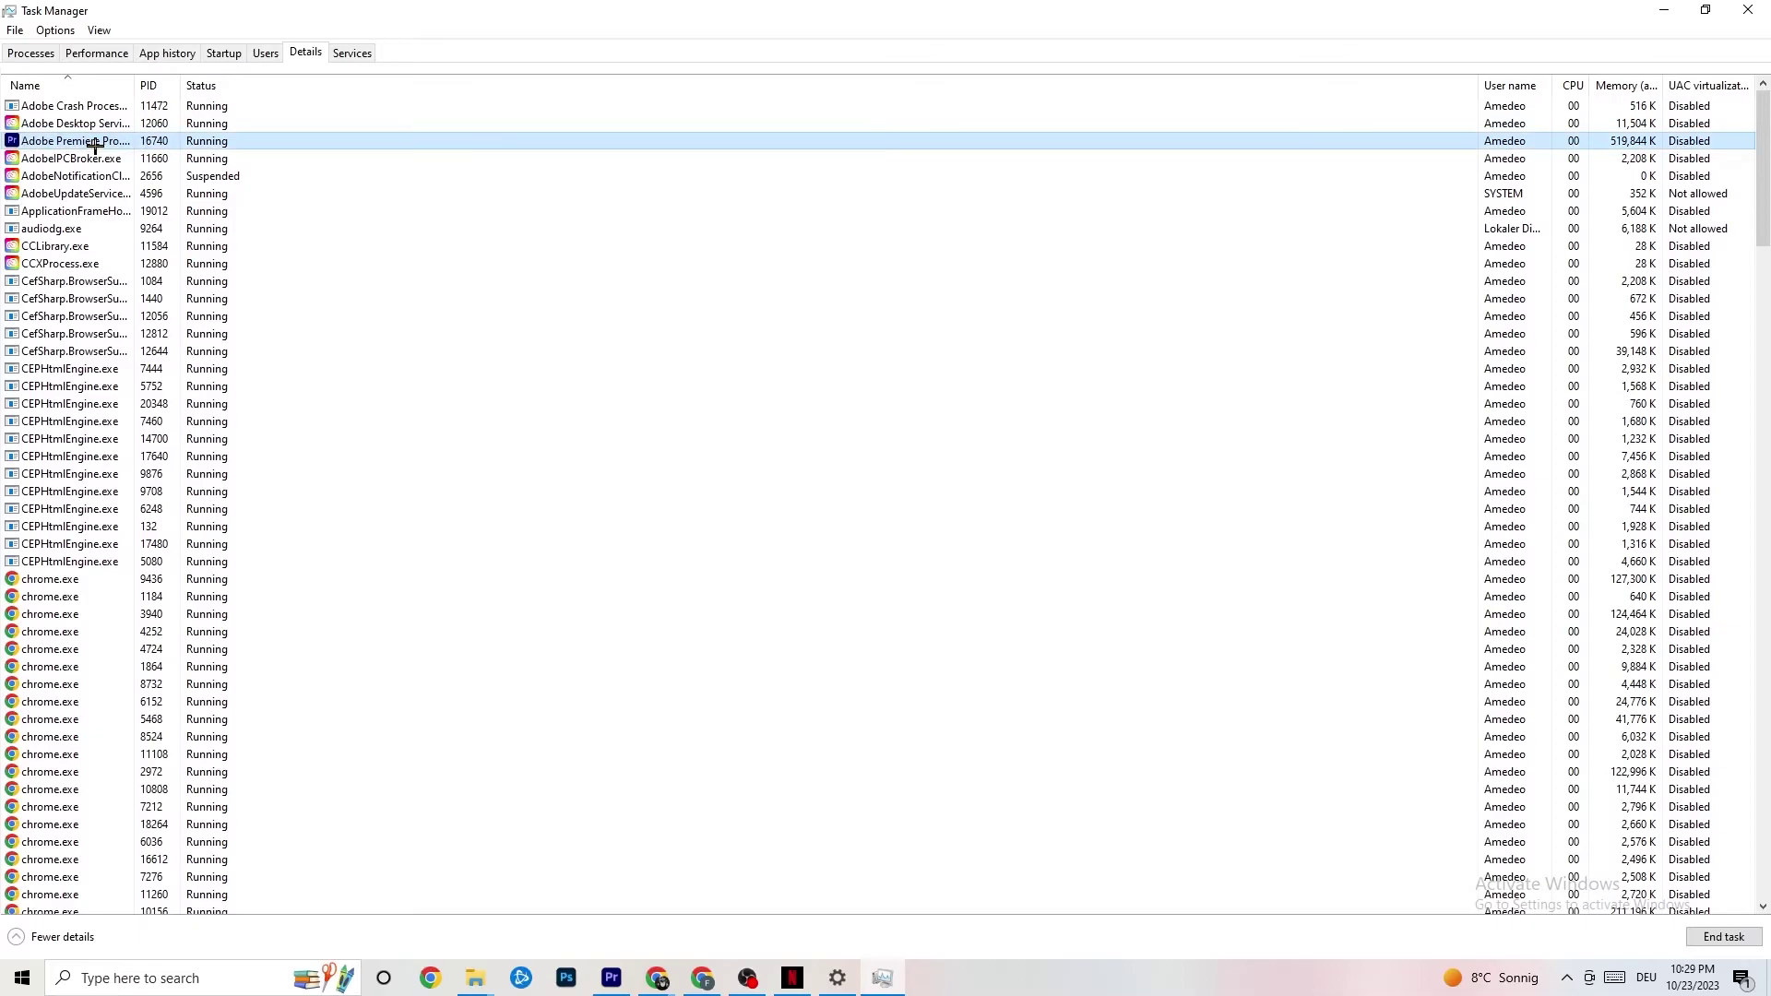
pyautogui.rightClick(96, 143)
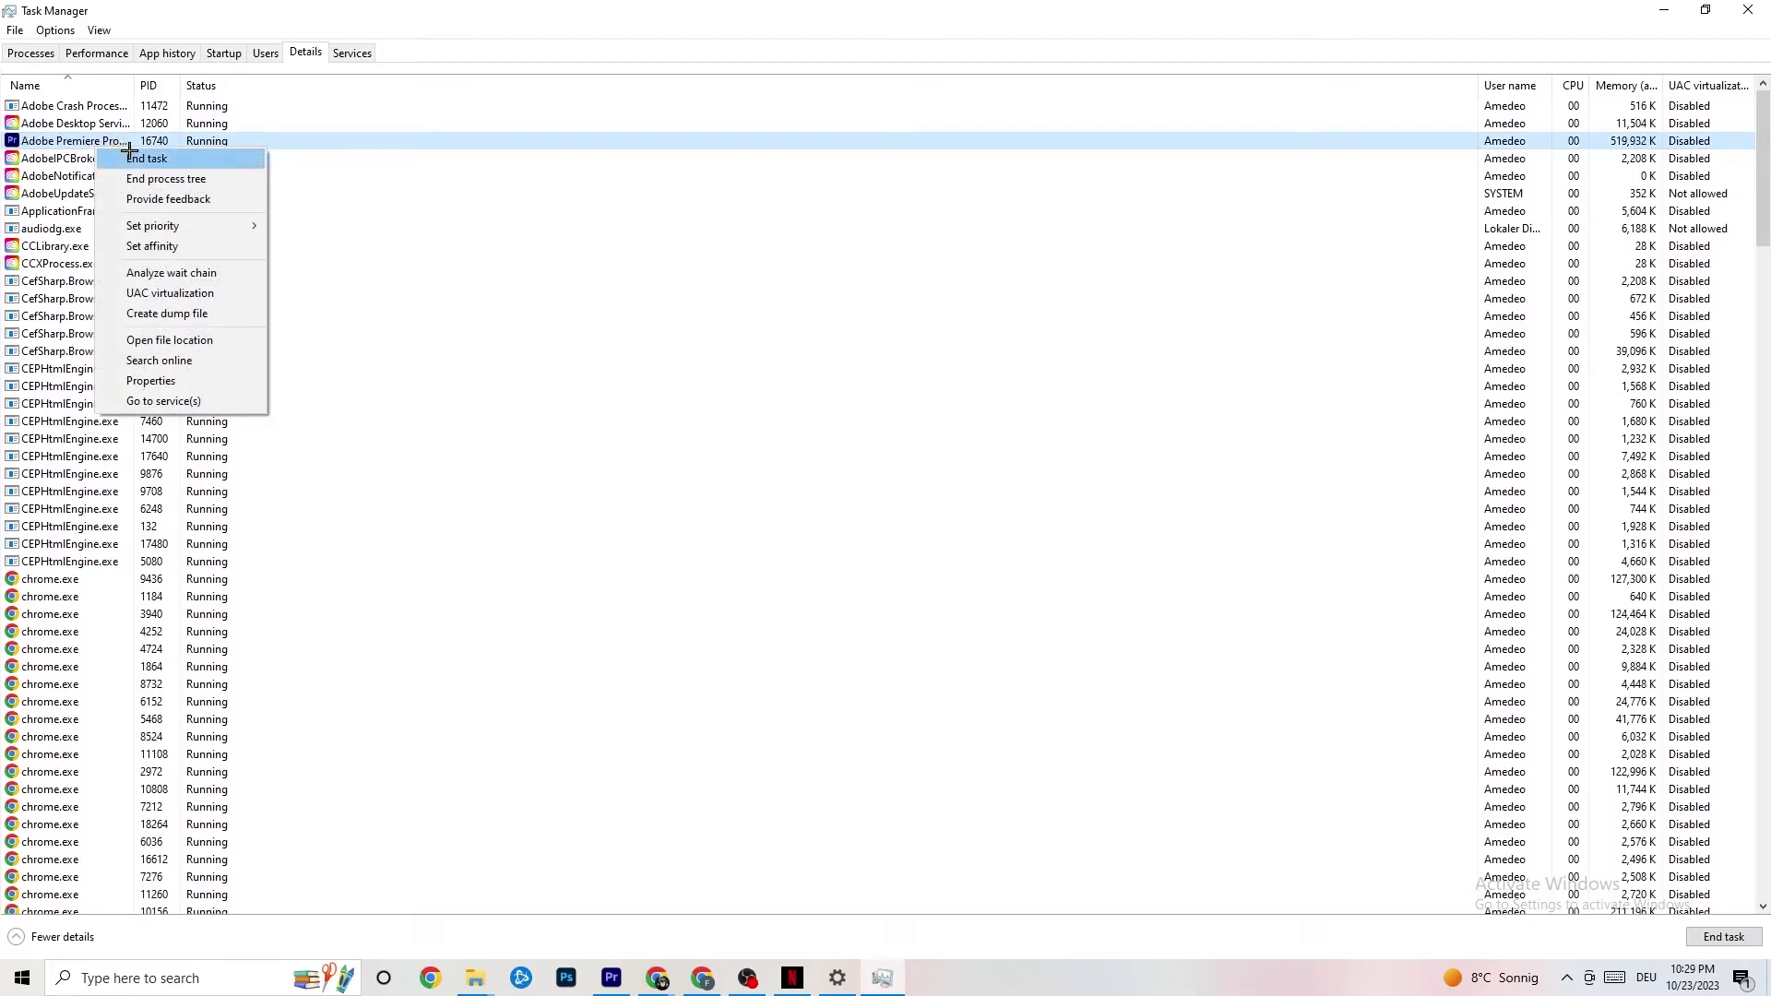
pyautogui.moveTo(169, 227)
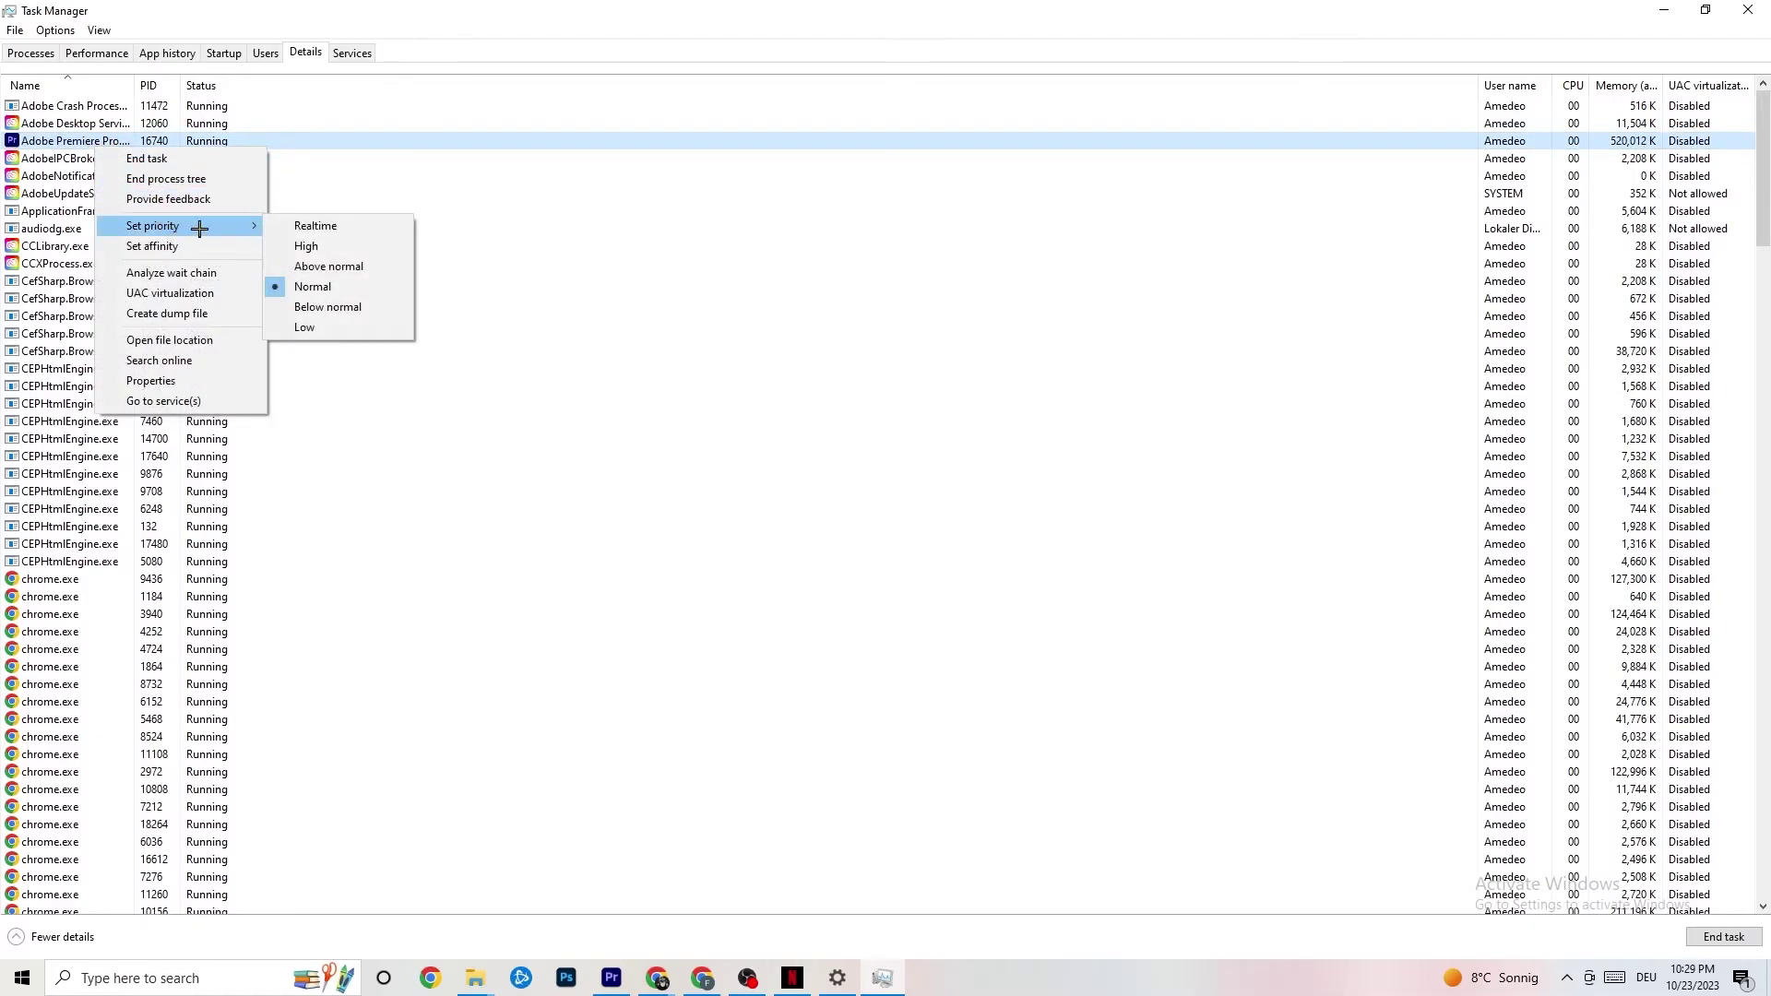
pyautogui.click(245, 220)
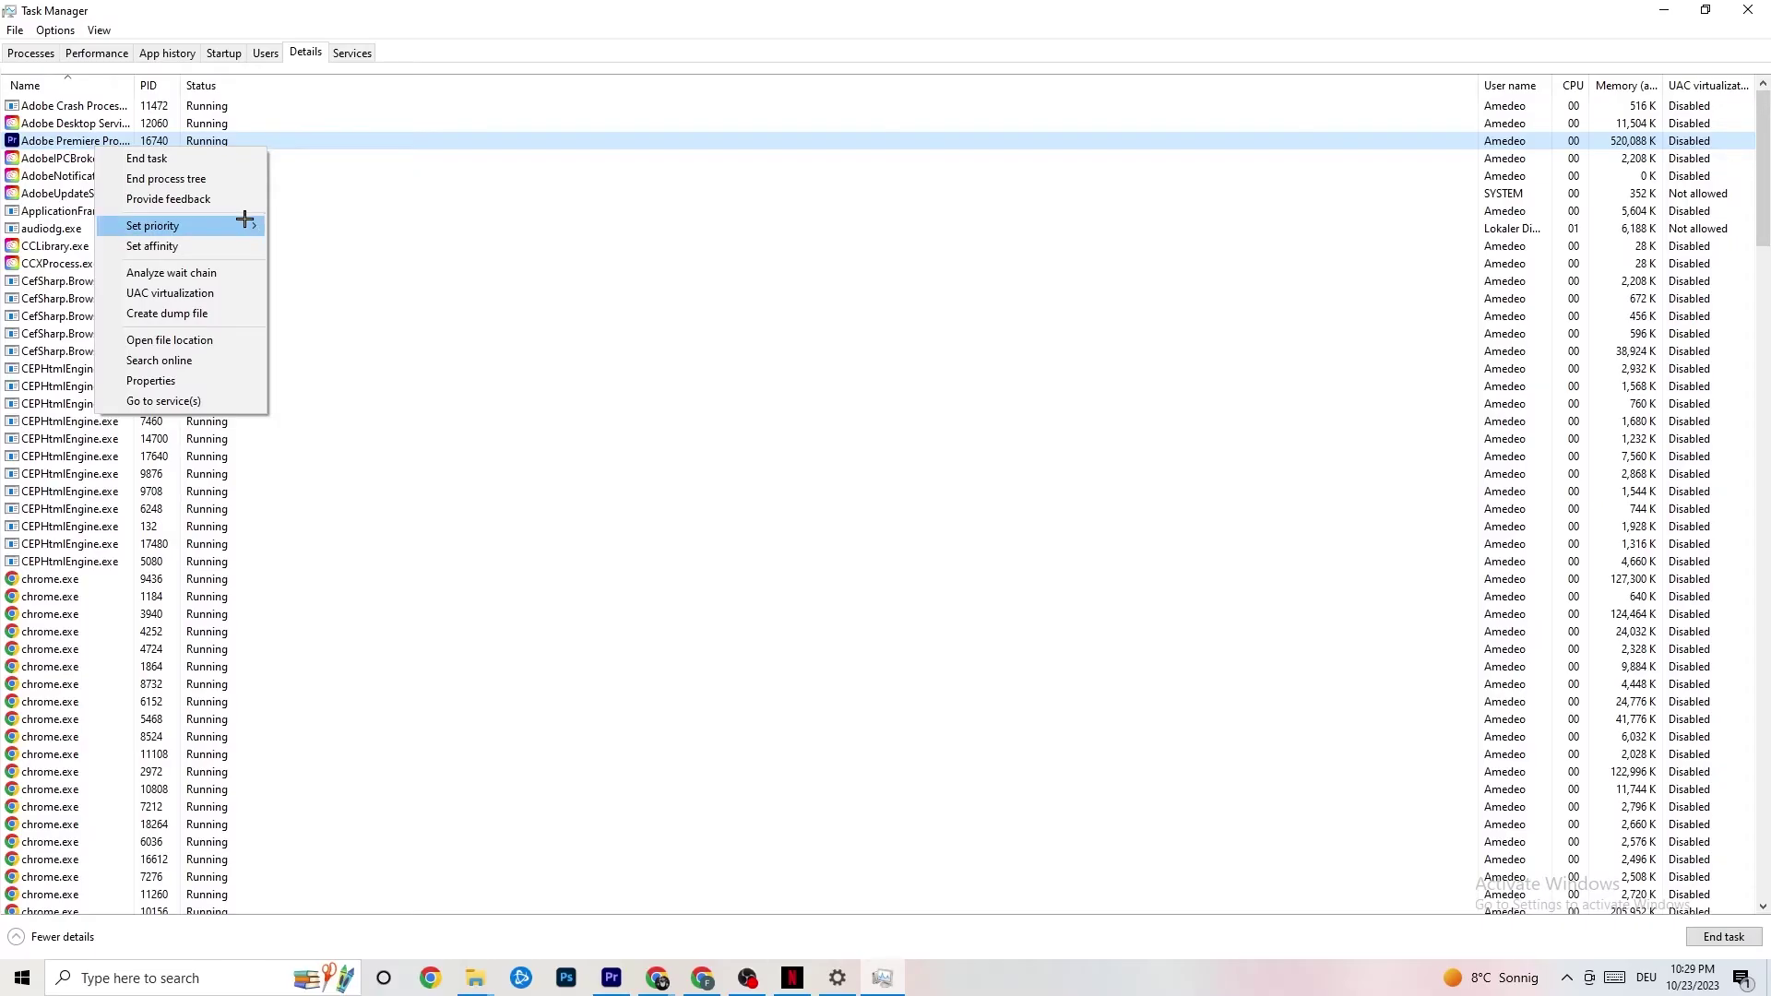
pyautogui.click(244, 219)
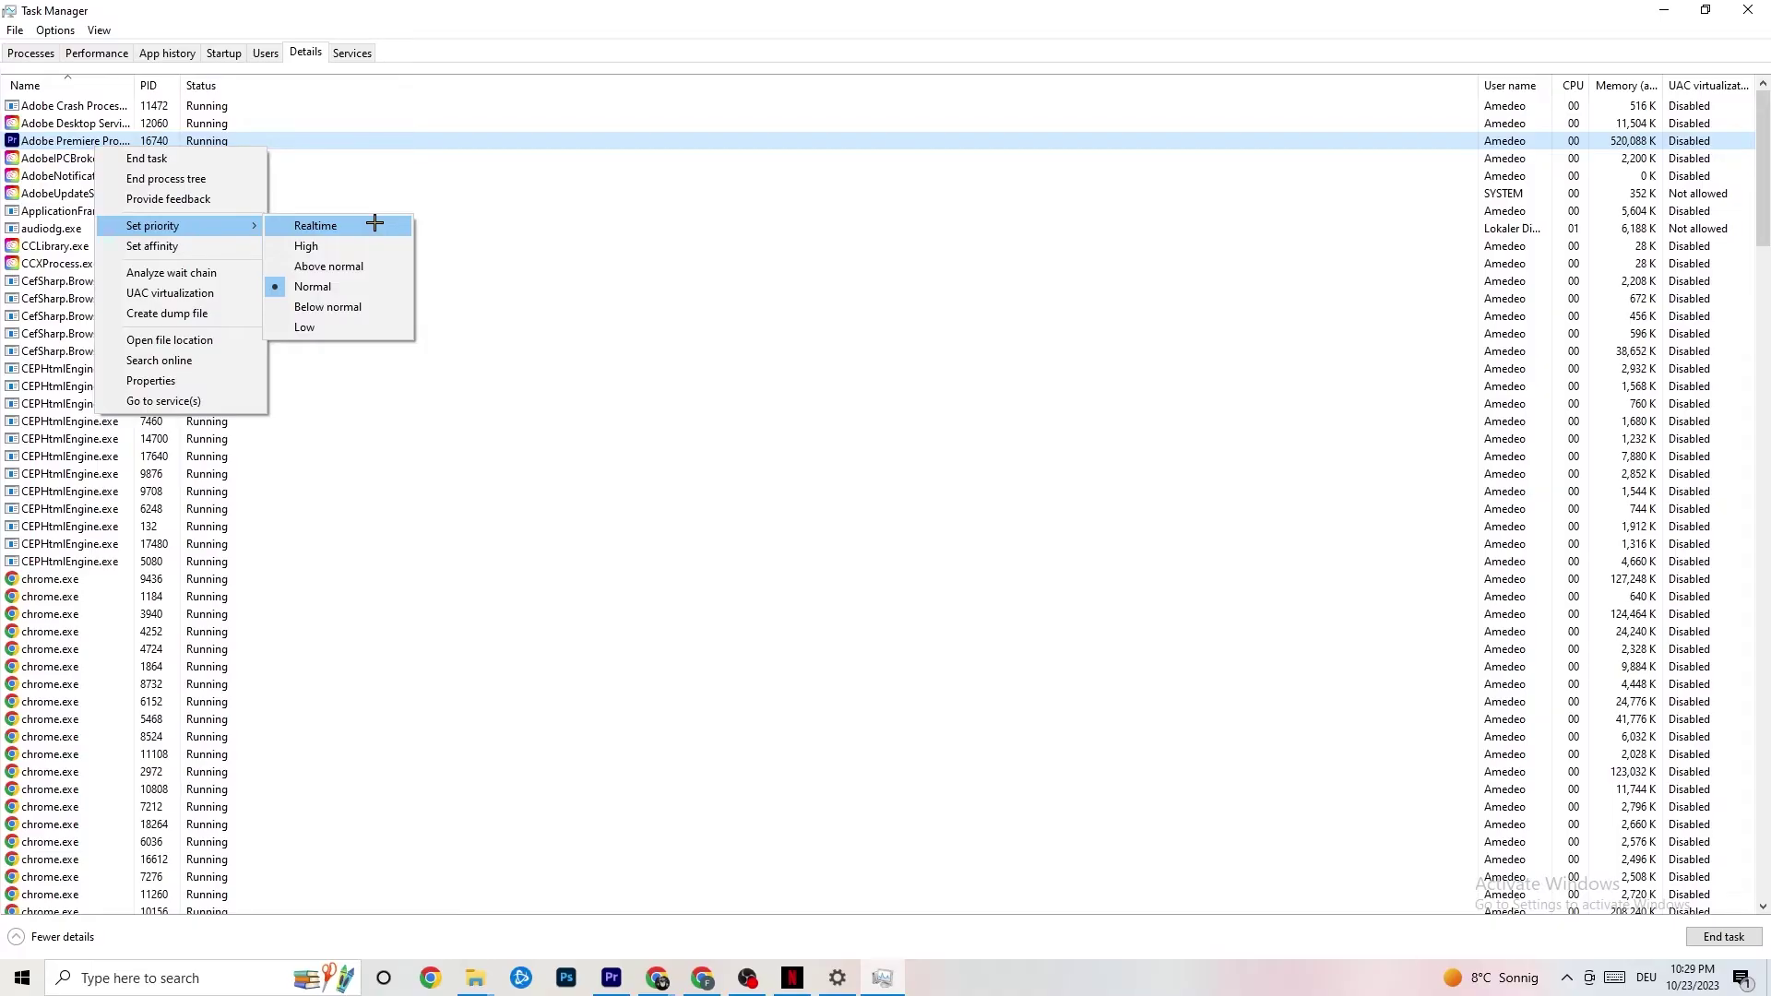
pyautogui.click(478, 194)
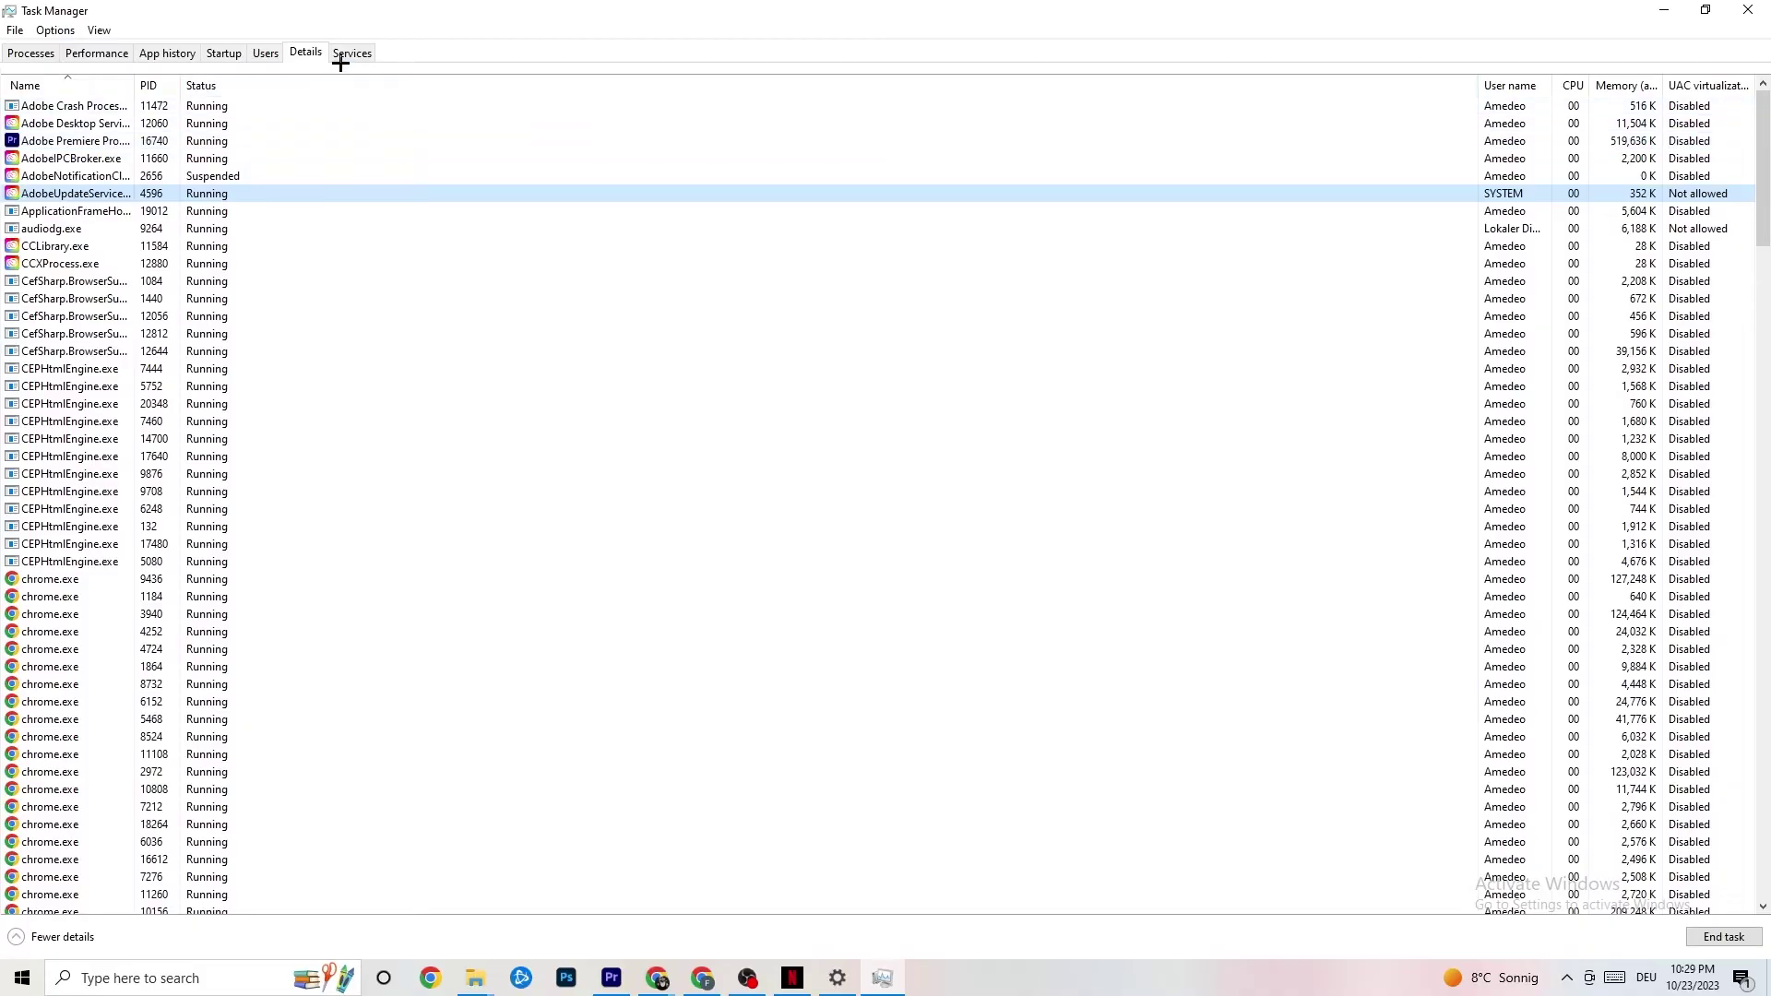
# - Review the programs that launch at startup, check the options for Razer Synapse, and close Task Manager
pyautogui.click(224, 52)
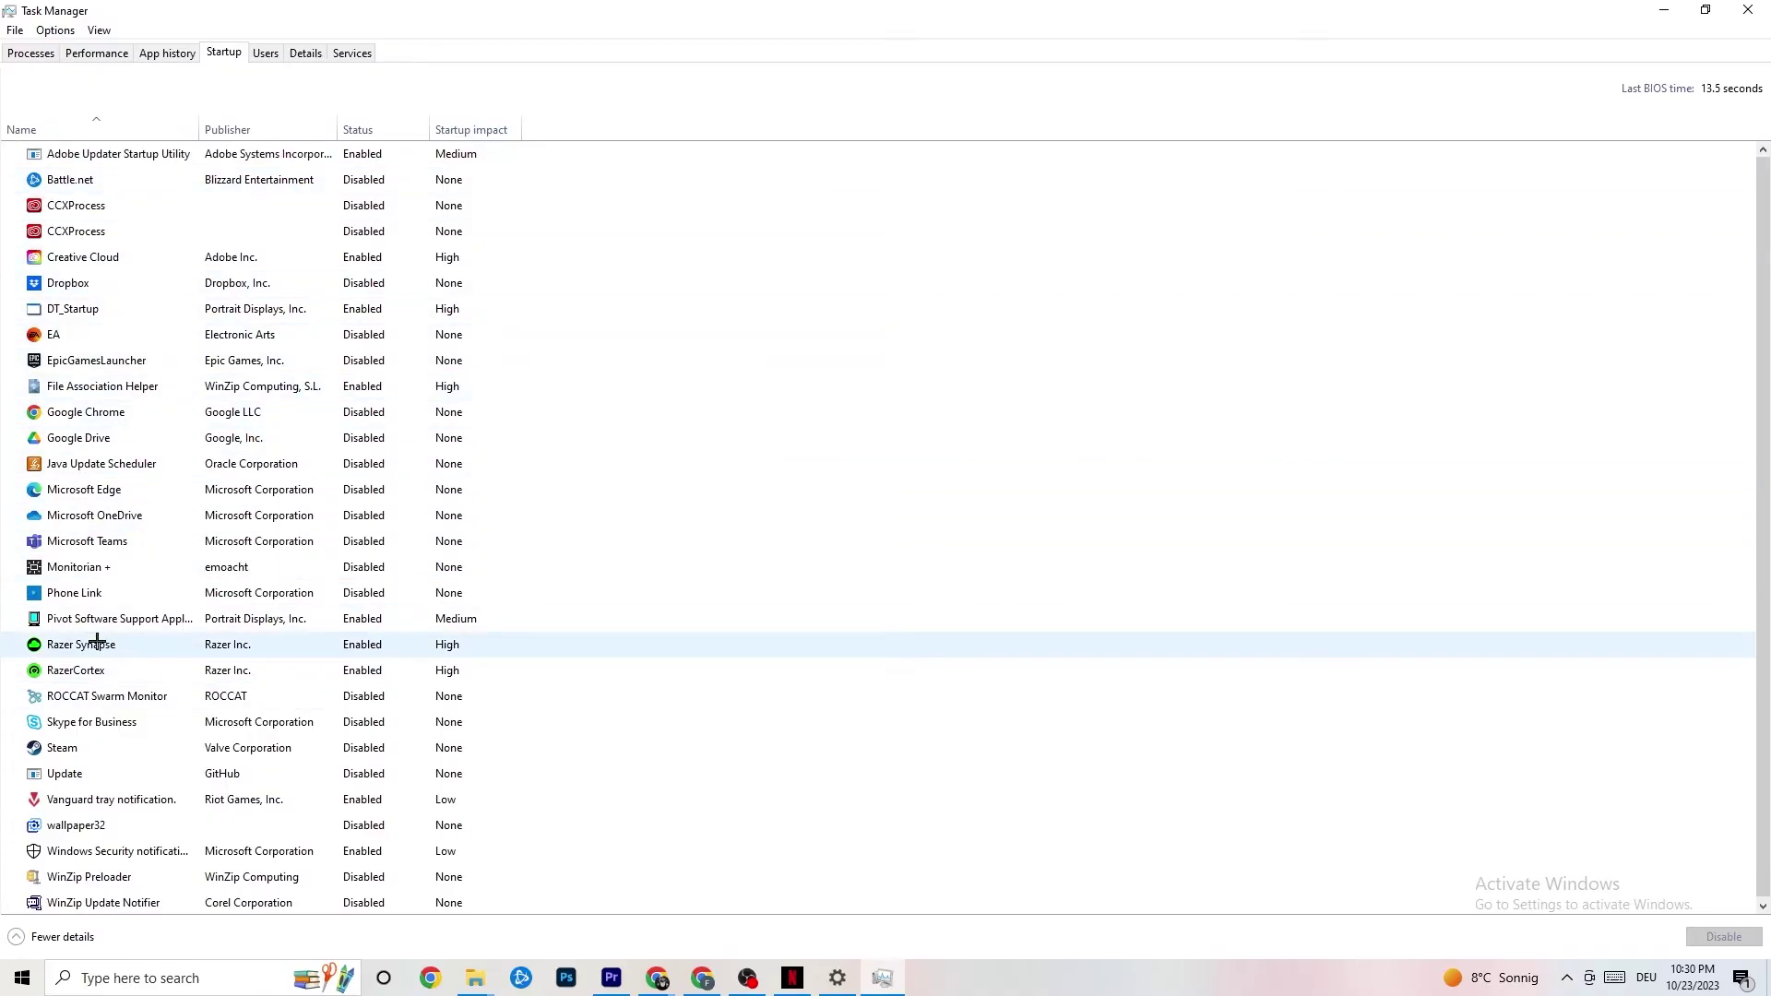
pyautogui.rightClick(358, 646)
pyautogui.click(913, 93)
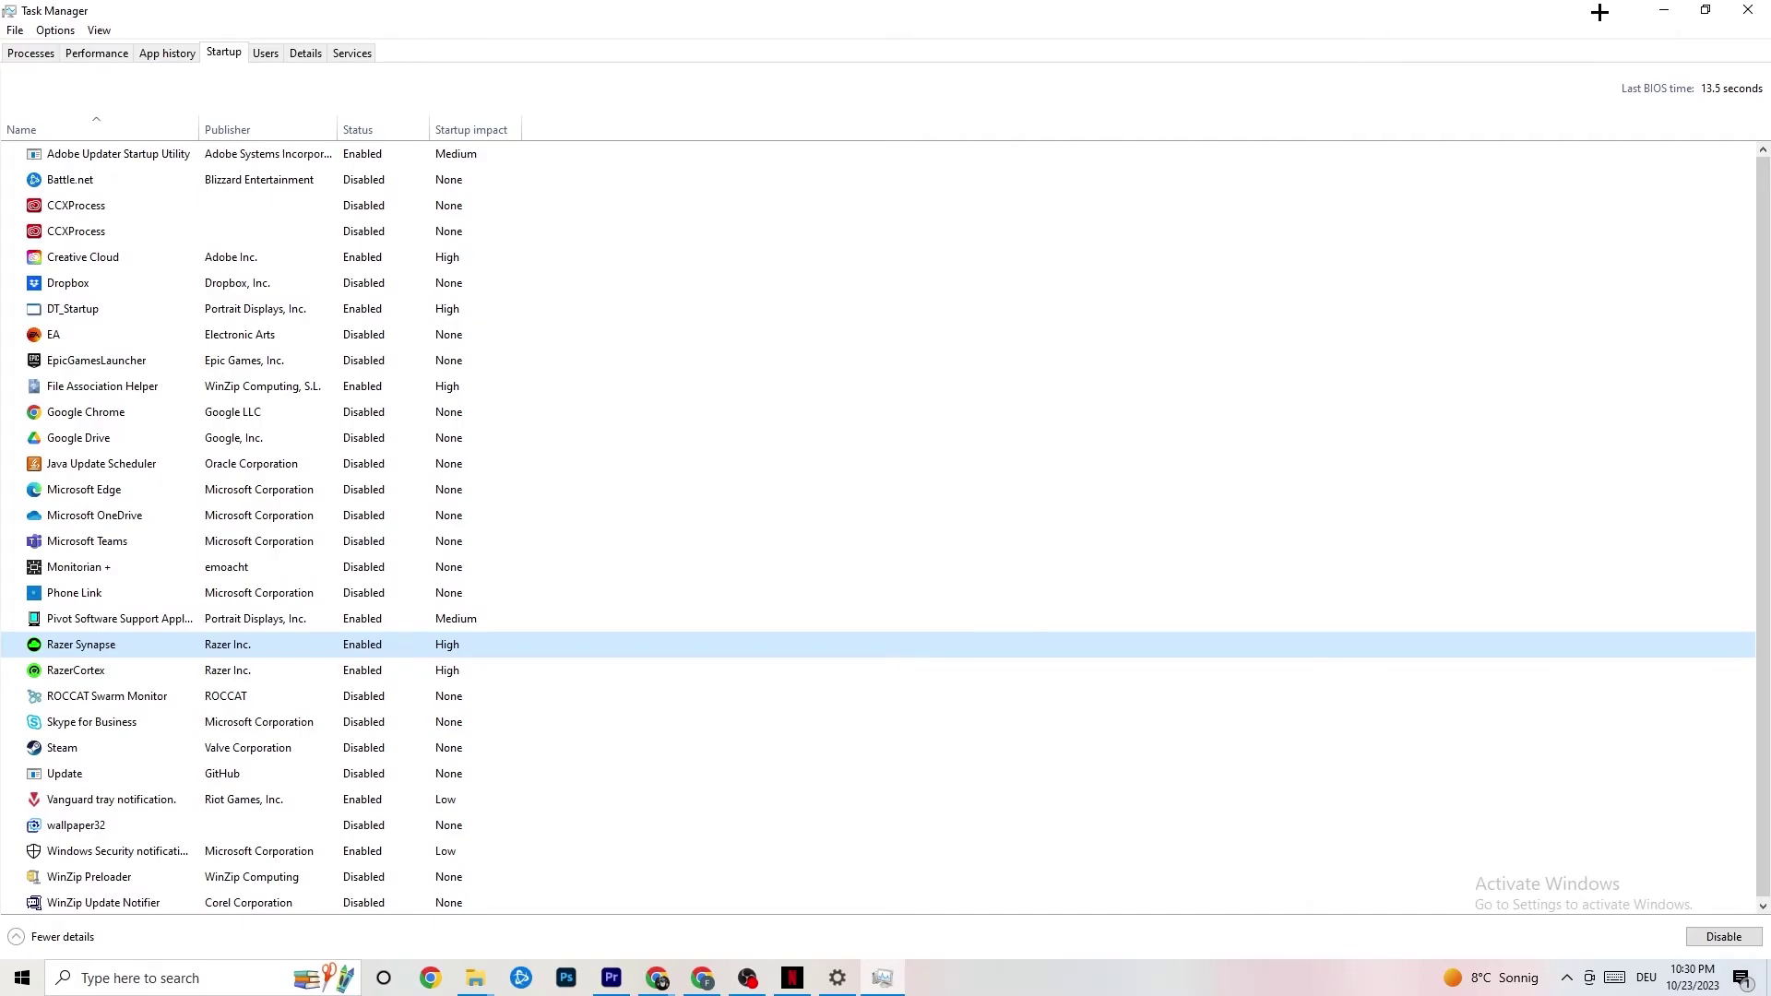
pyautogui.click(1746, 9)
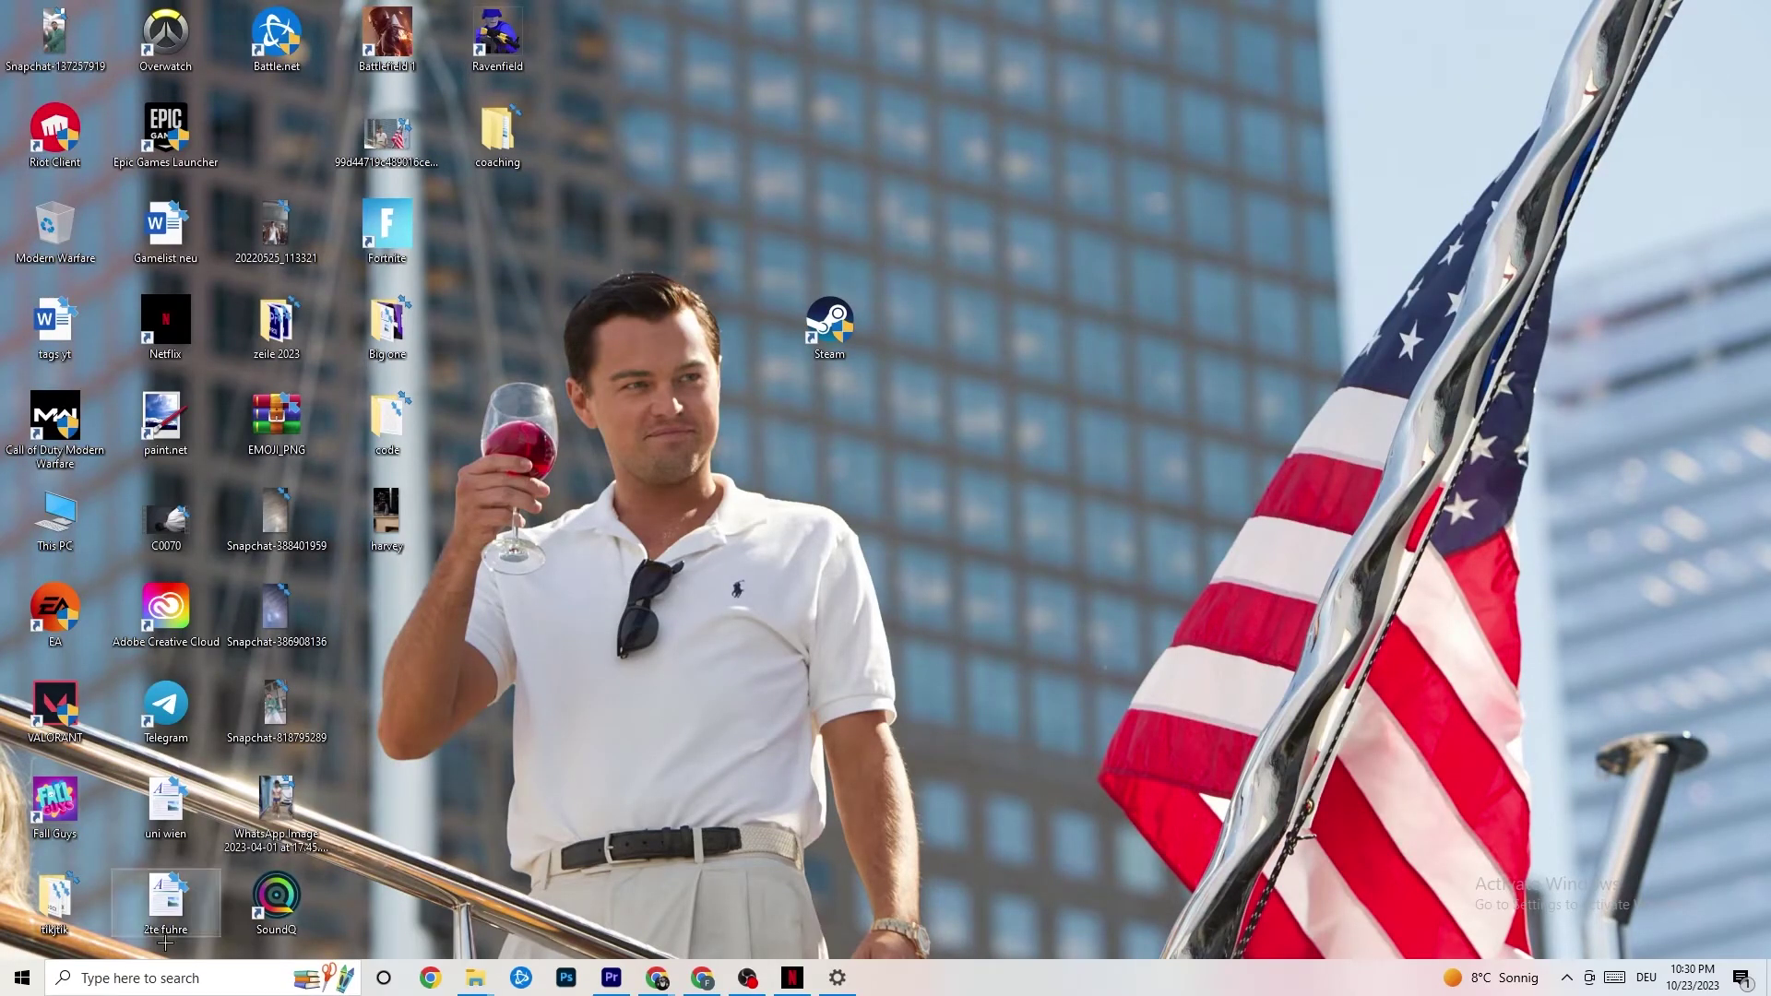
# - Open the Windows display settings and check the scaling choices for text, apps and other items
pyautogui.click(15, 985)
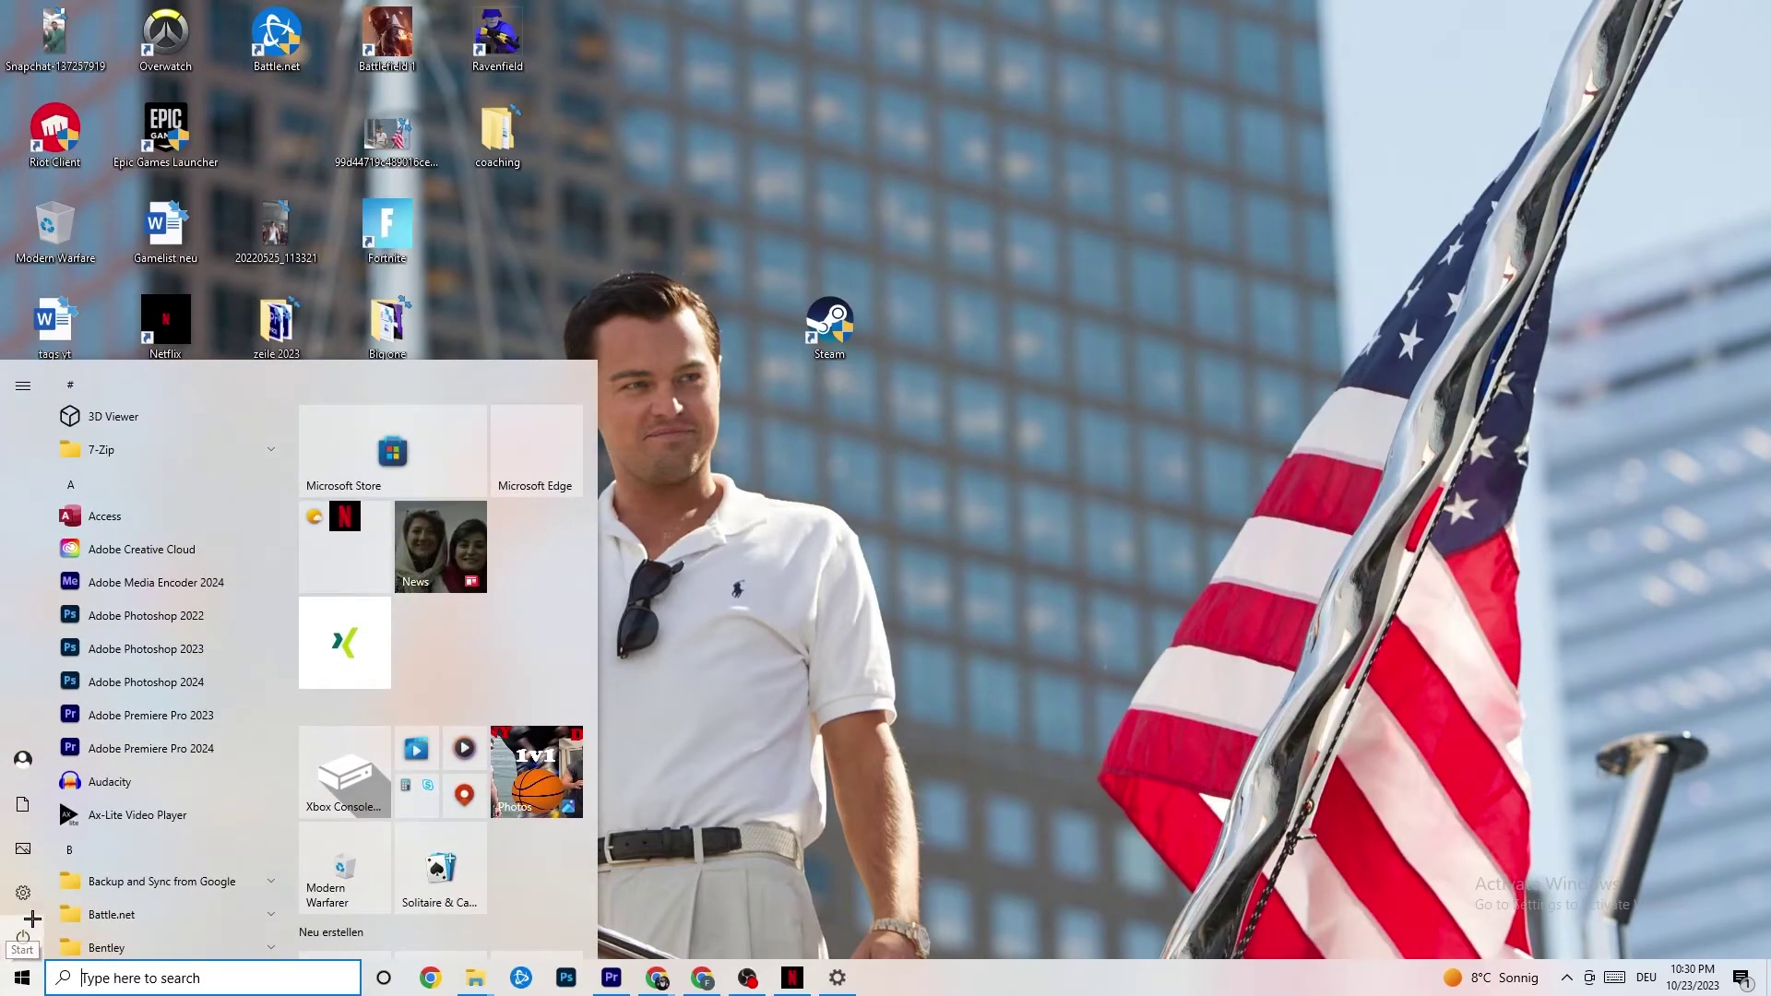
pyautogui.click(25, 892)
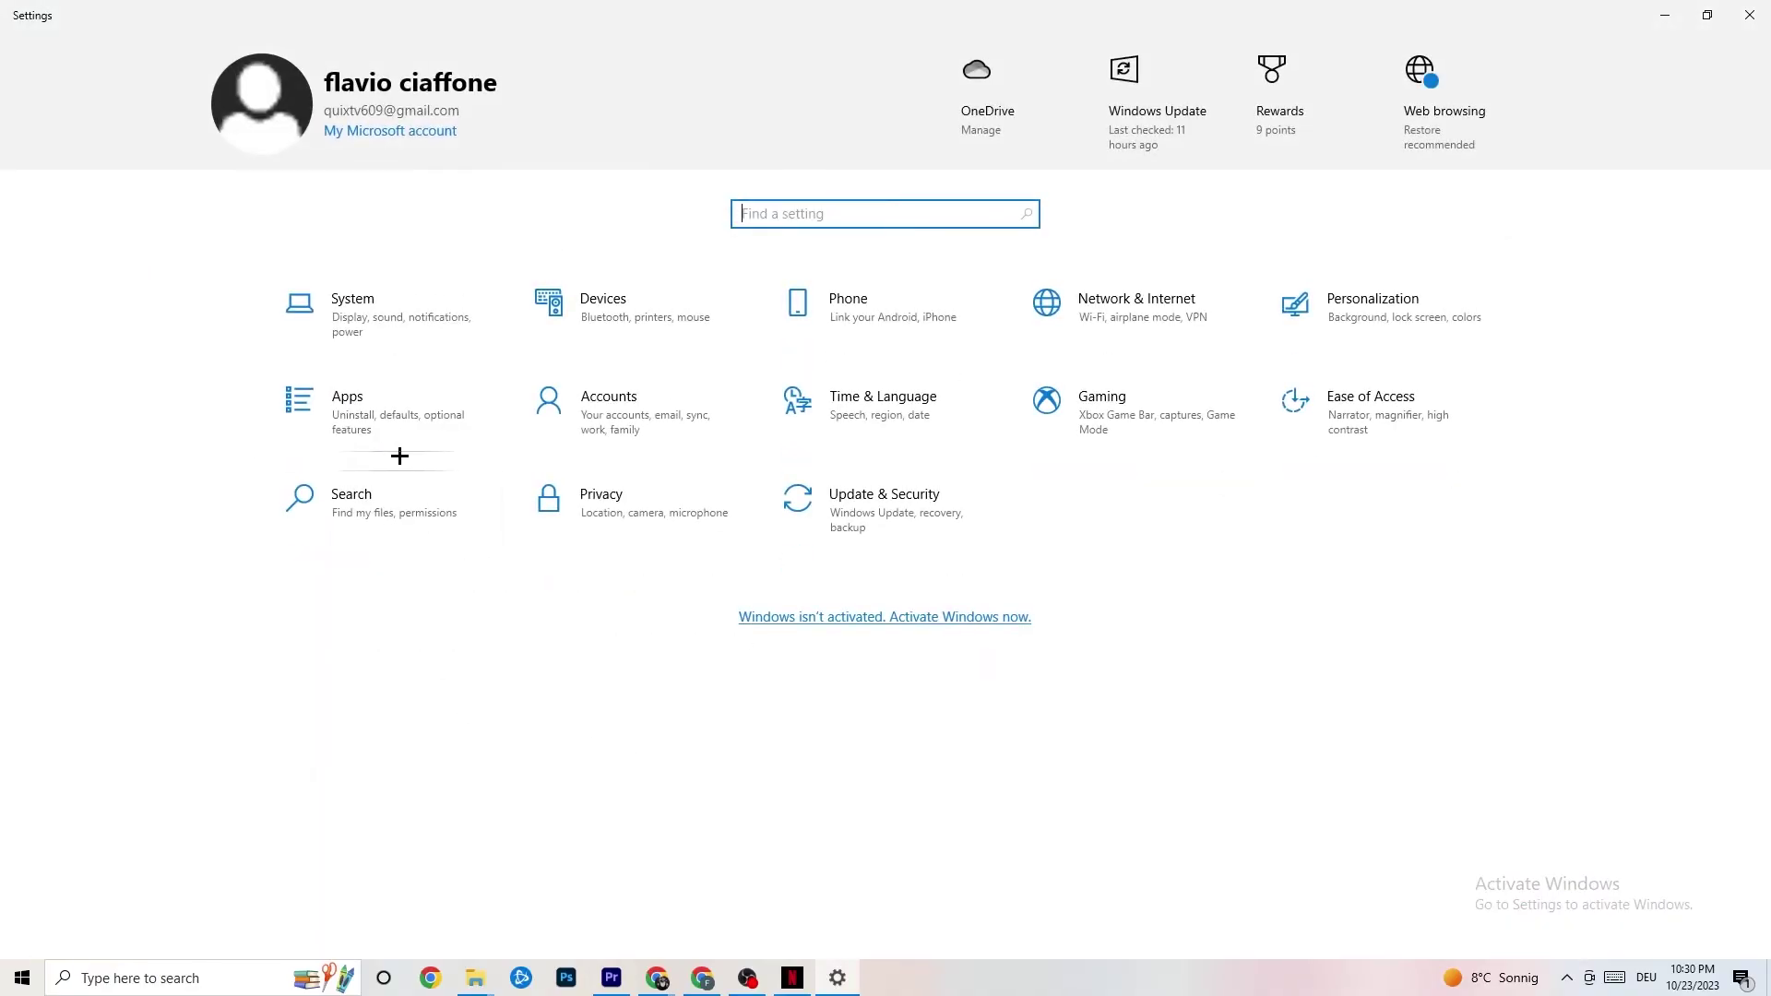
pyautogui.click(388, 312)
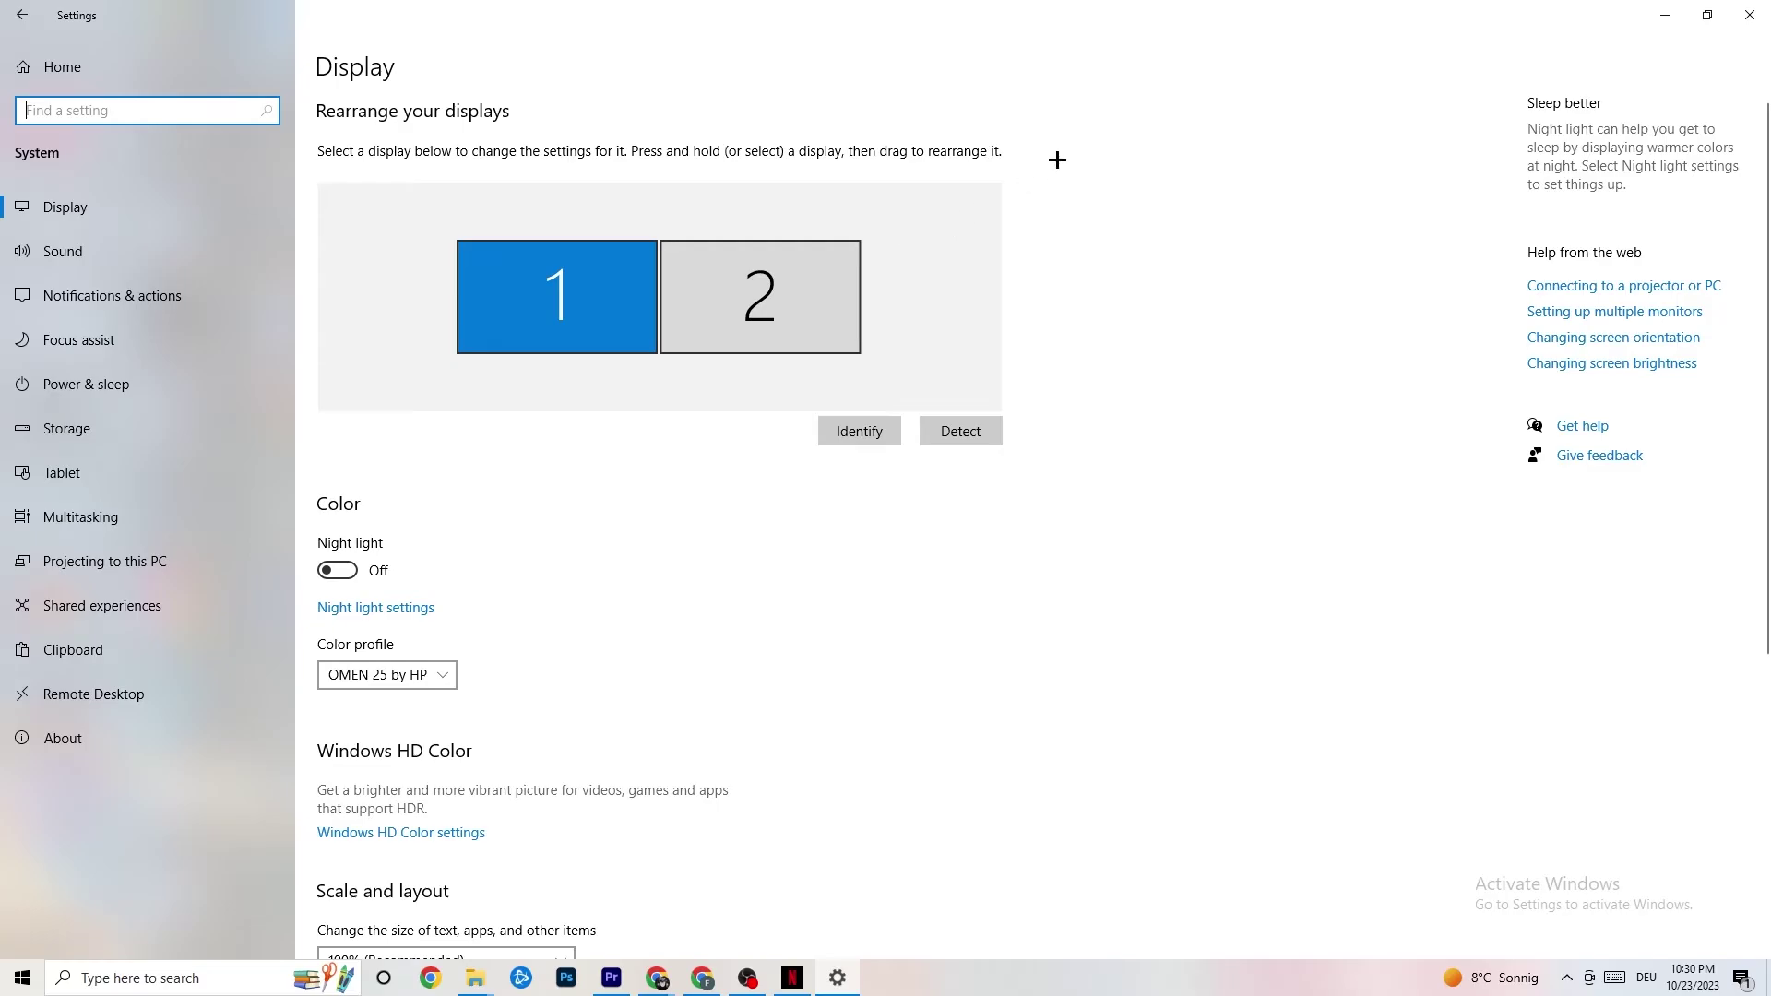
pyautogui.scroll(-5, 862, 208)
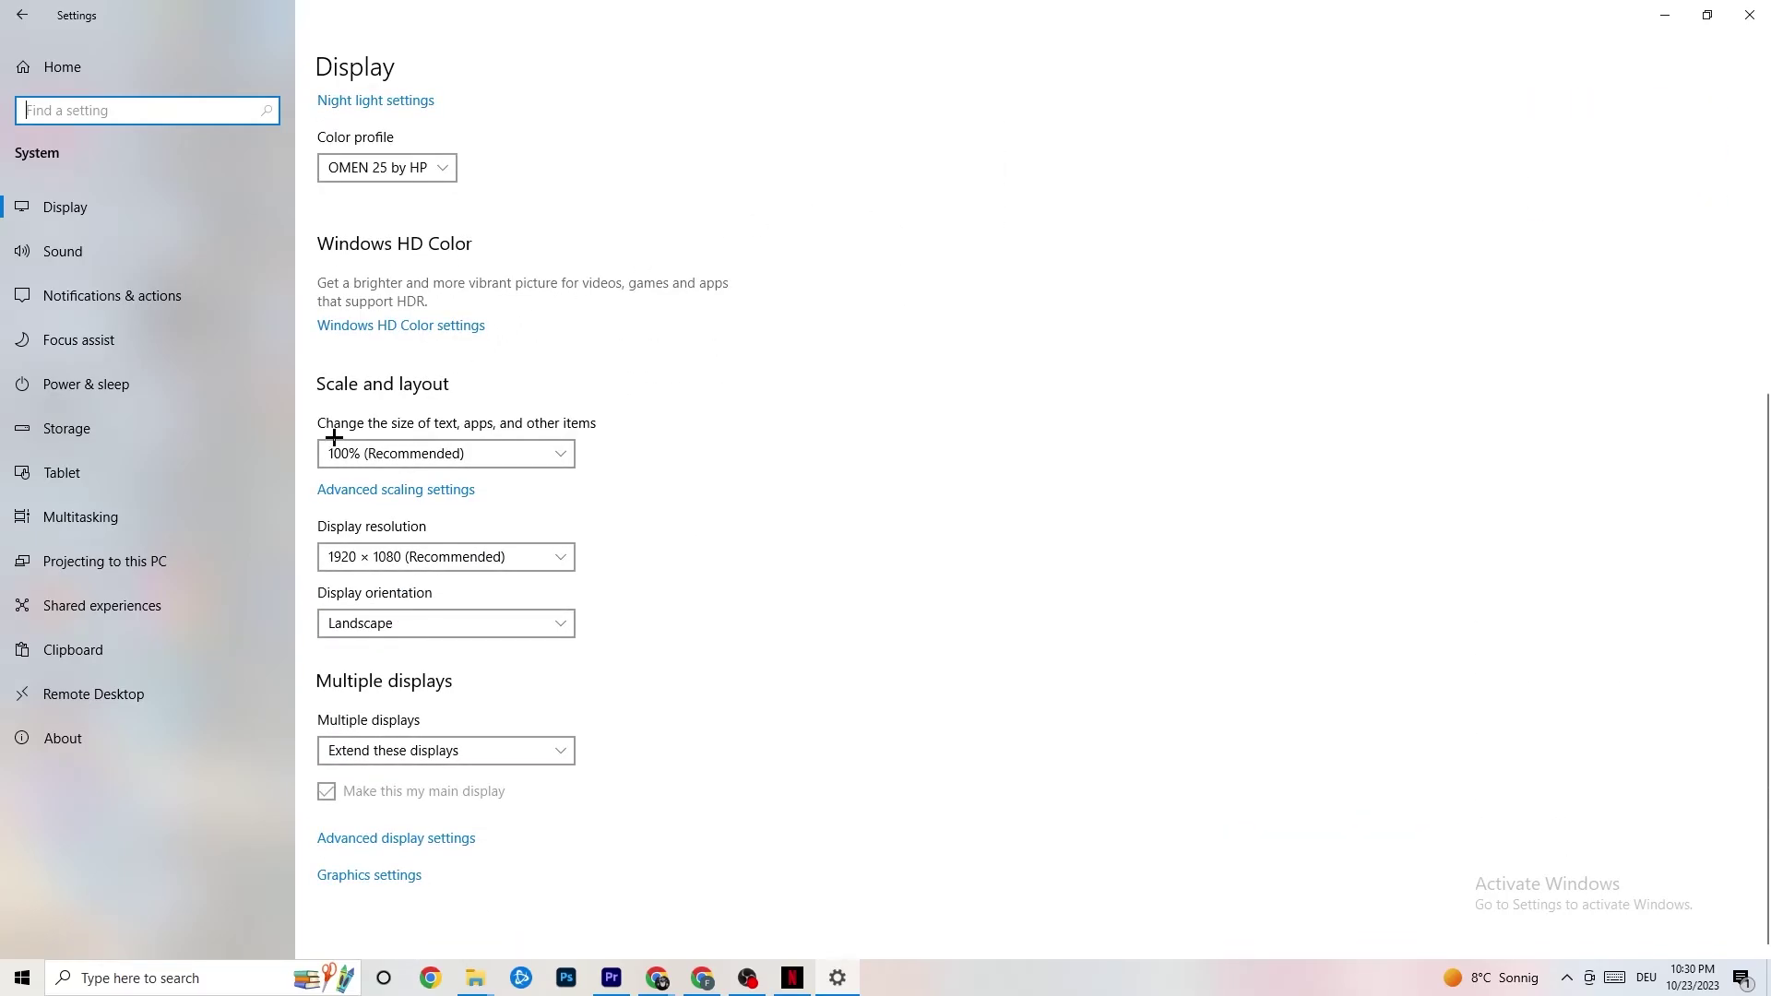
pyautogui.click(521, 453)
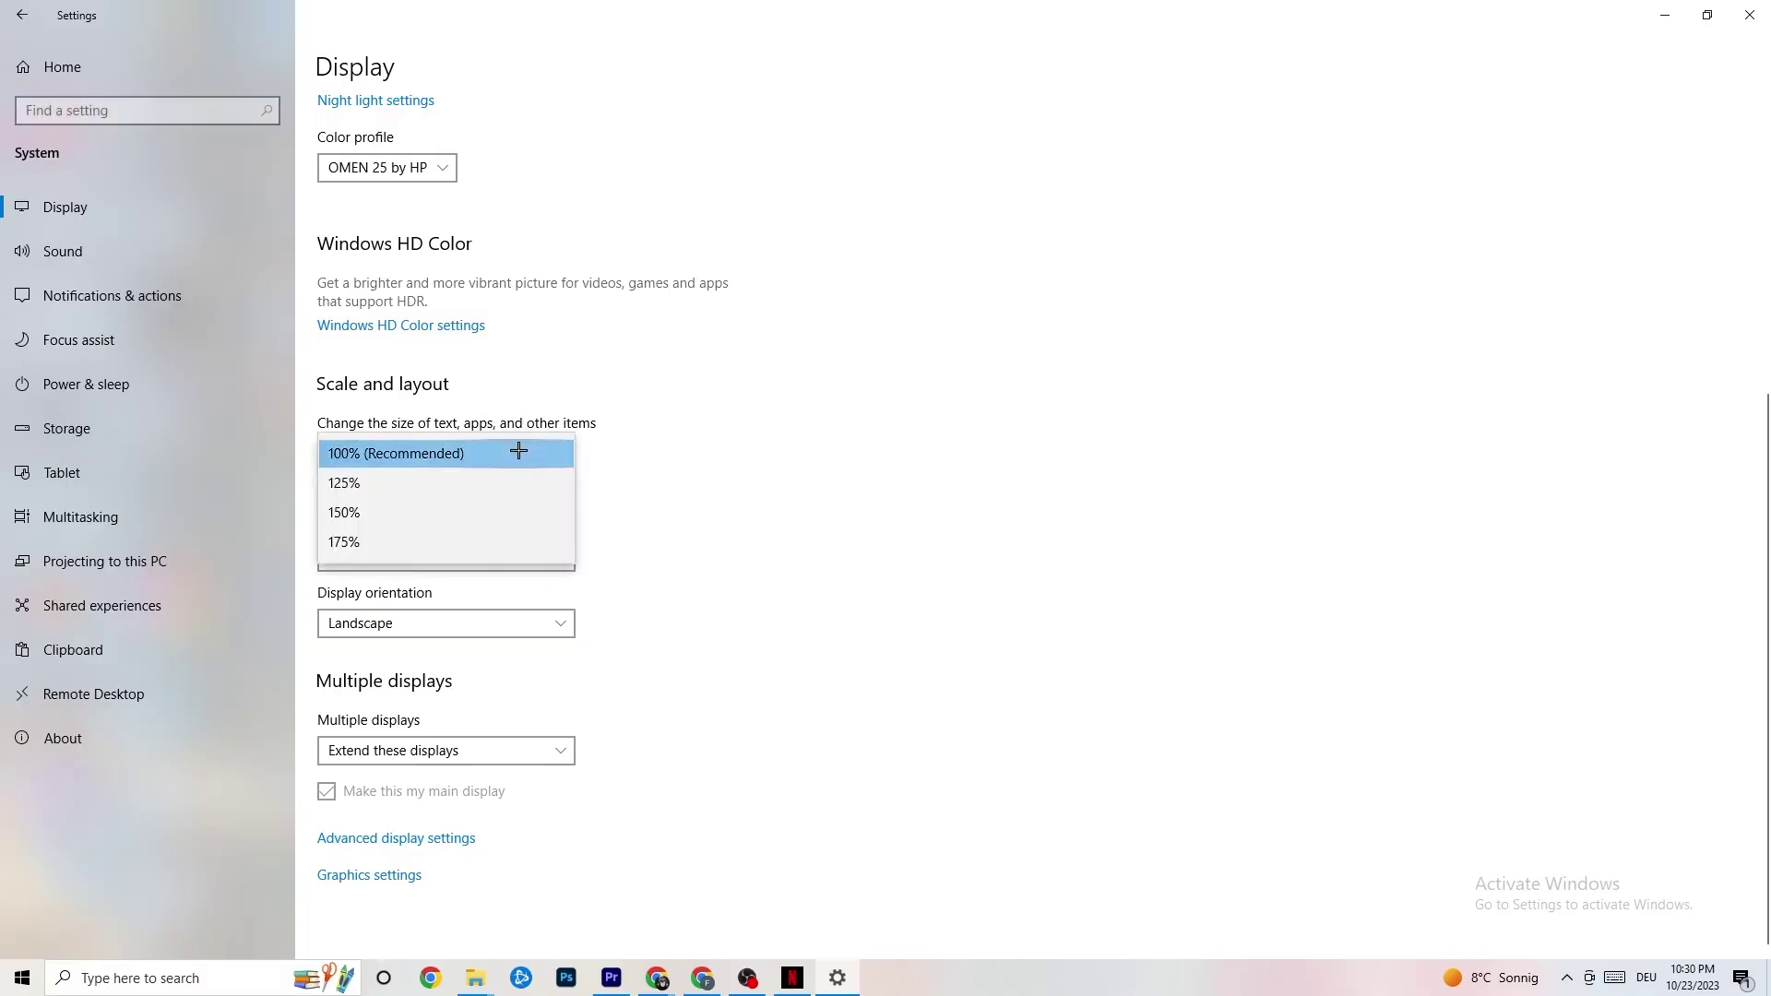
pyautogui.click(693, 357)
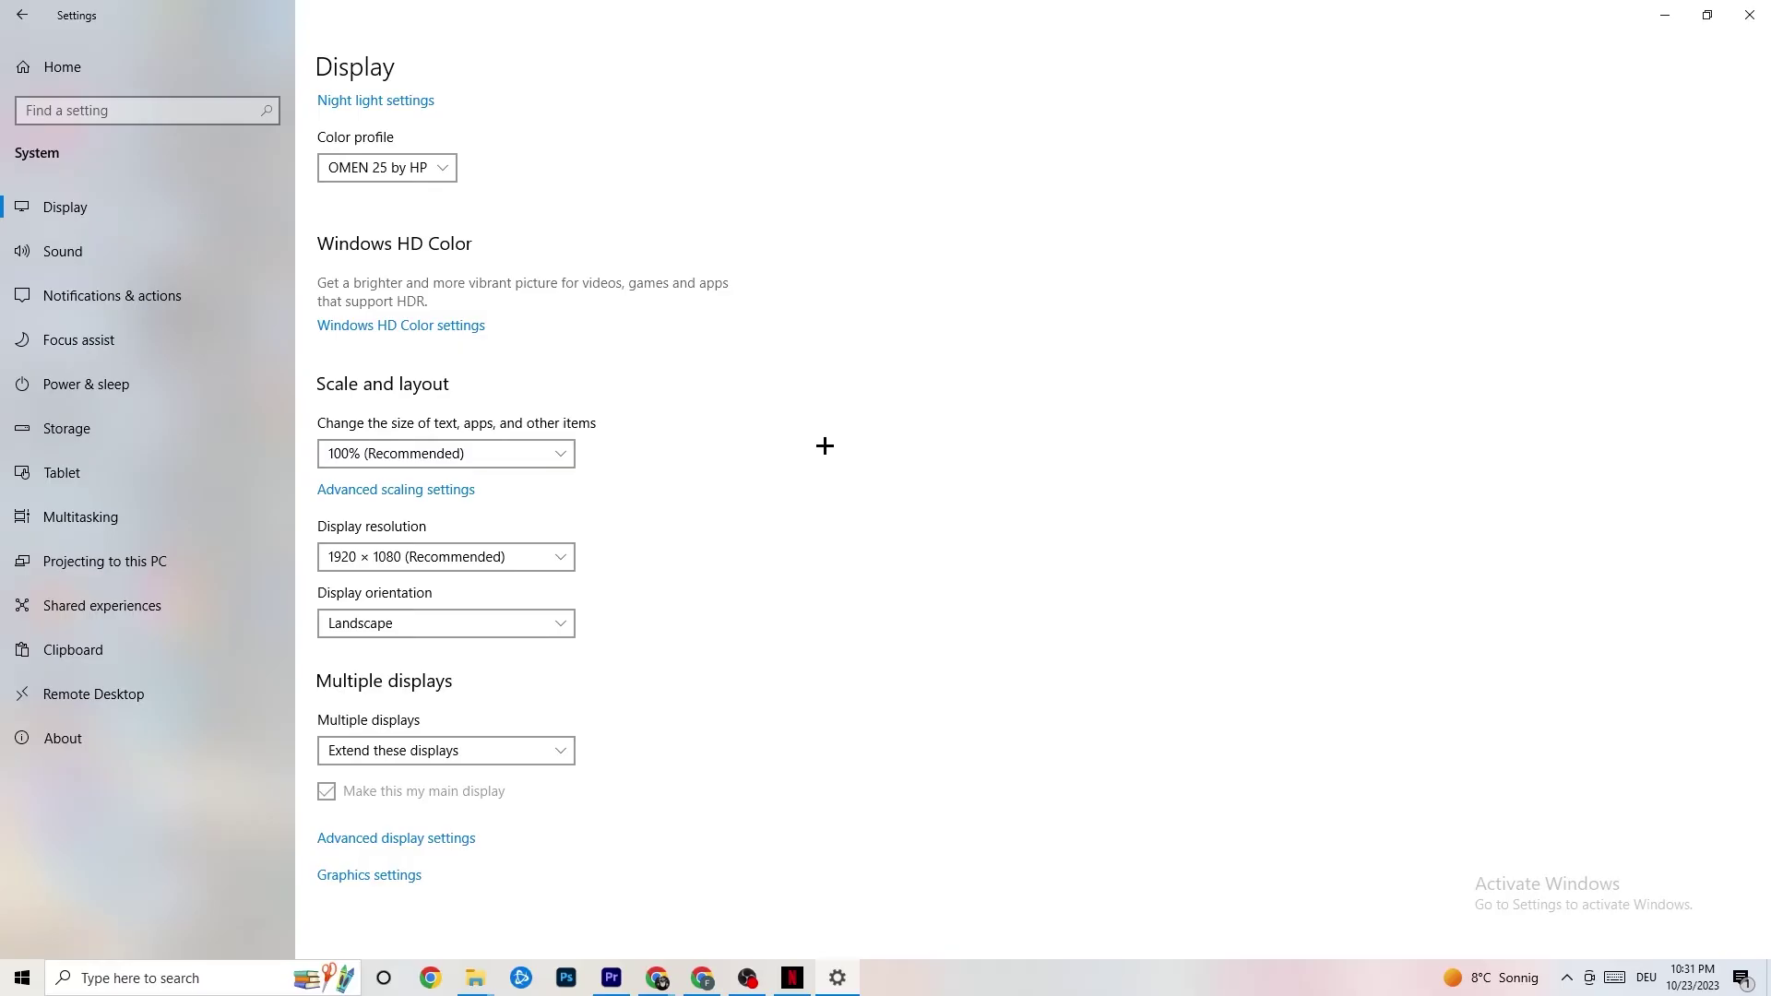
# - Examine the power plans available under the additional power settings, then close the Power Options window
pyautogui.click(111, 381)
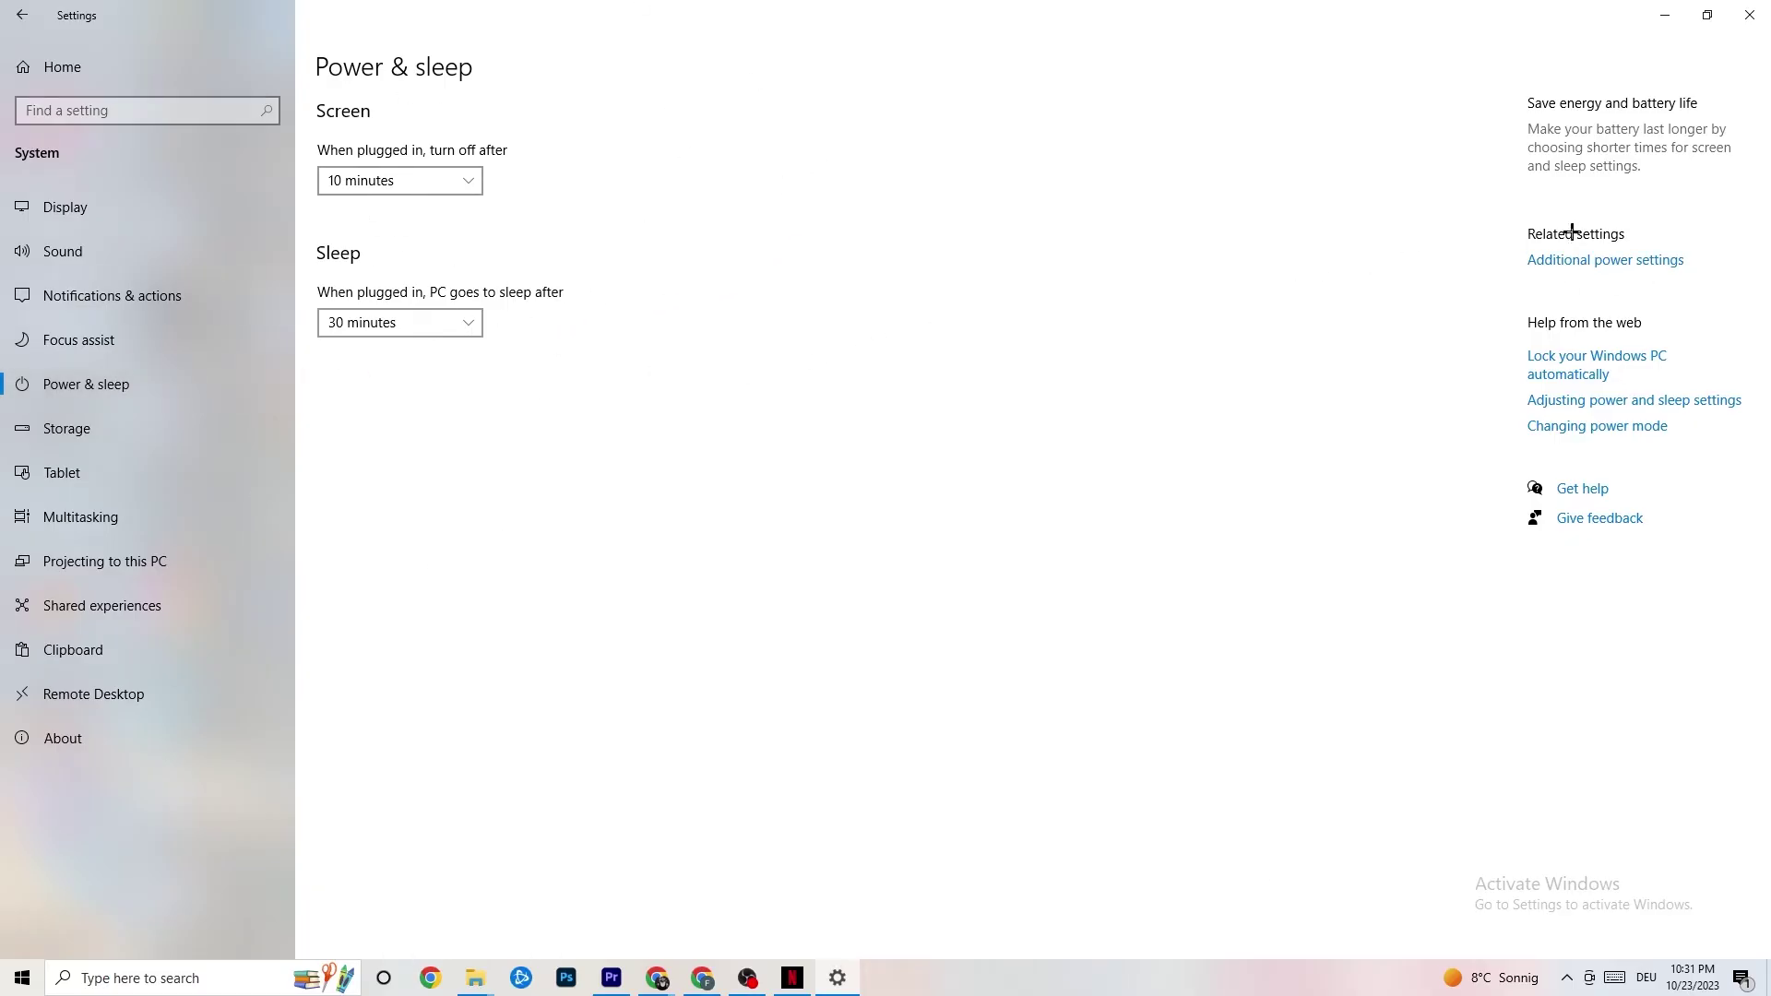
pyautogui.click(1638, 259)
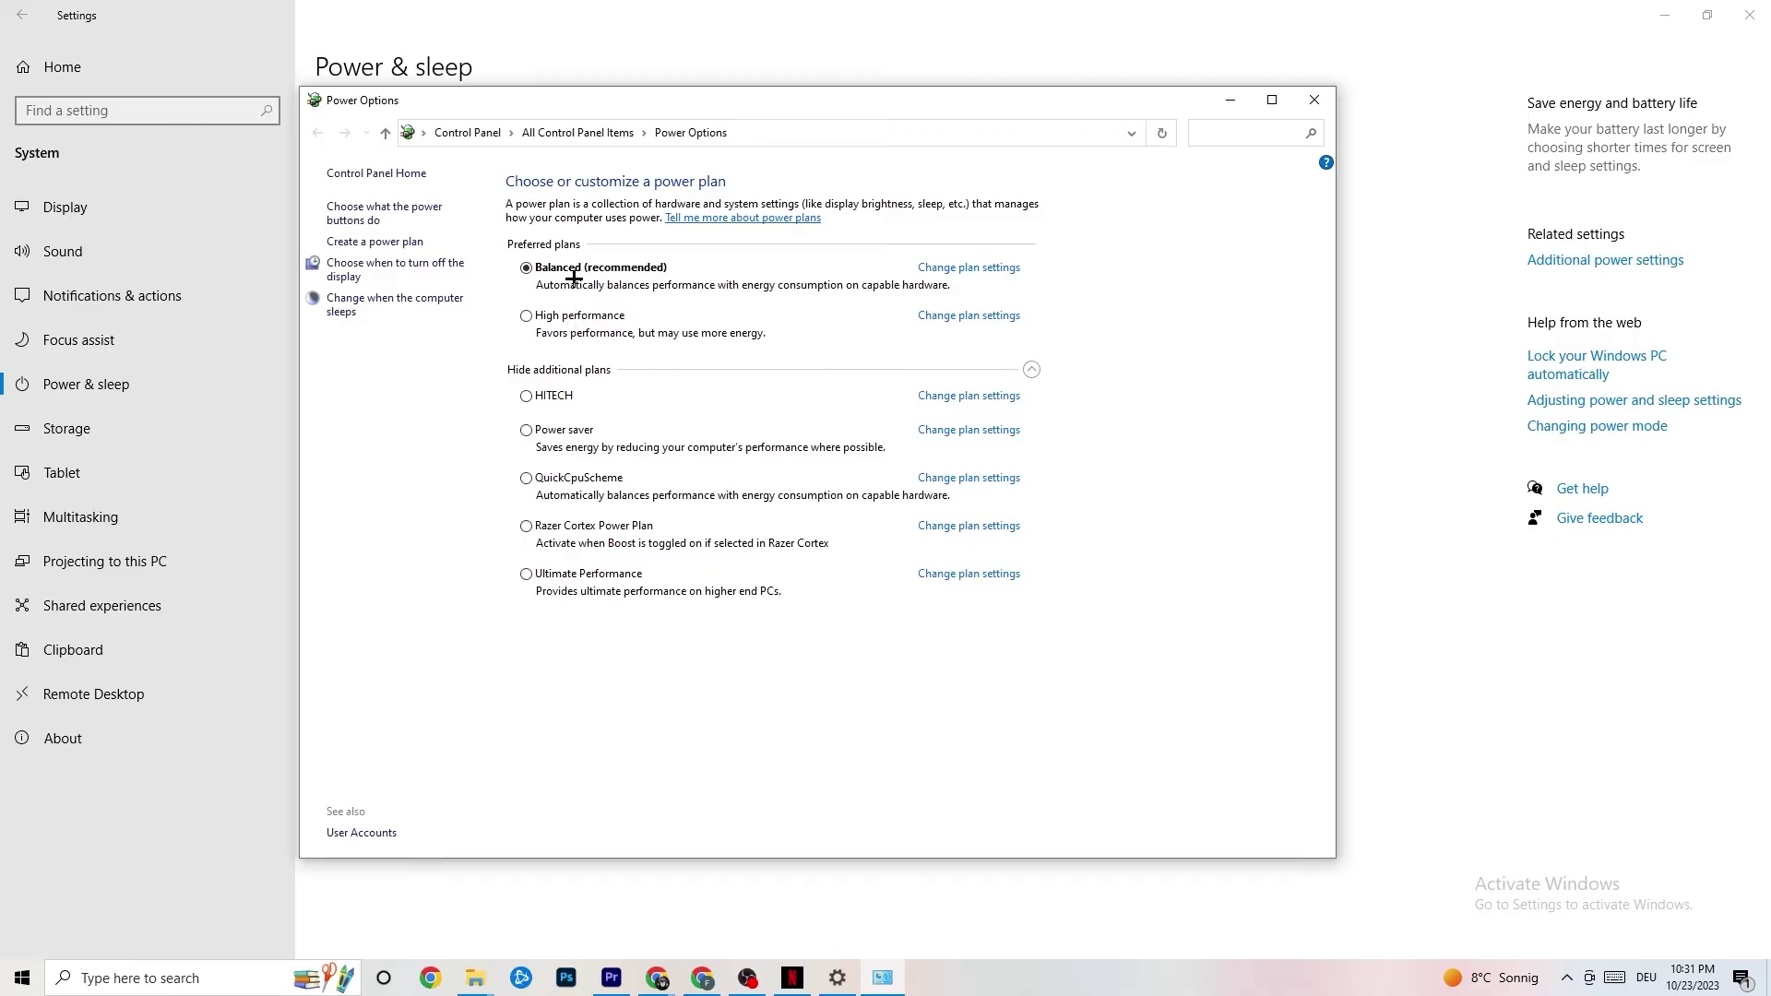
pyautogui.click(1314, 100)
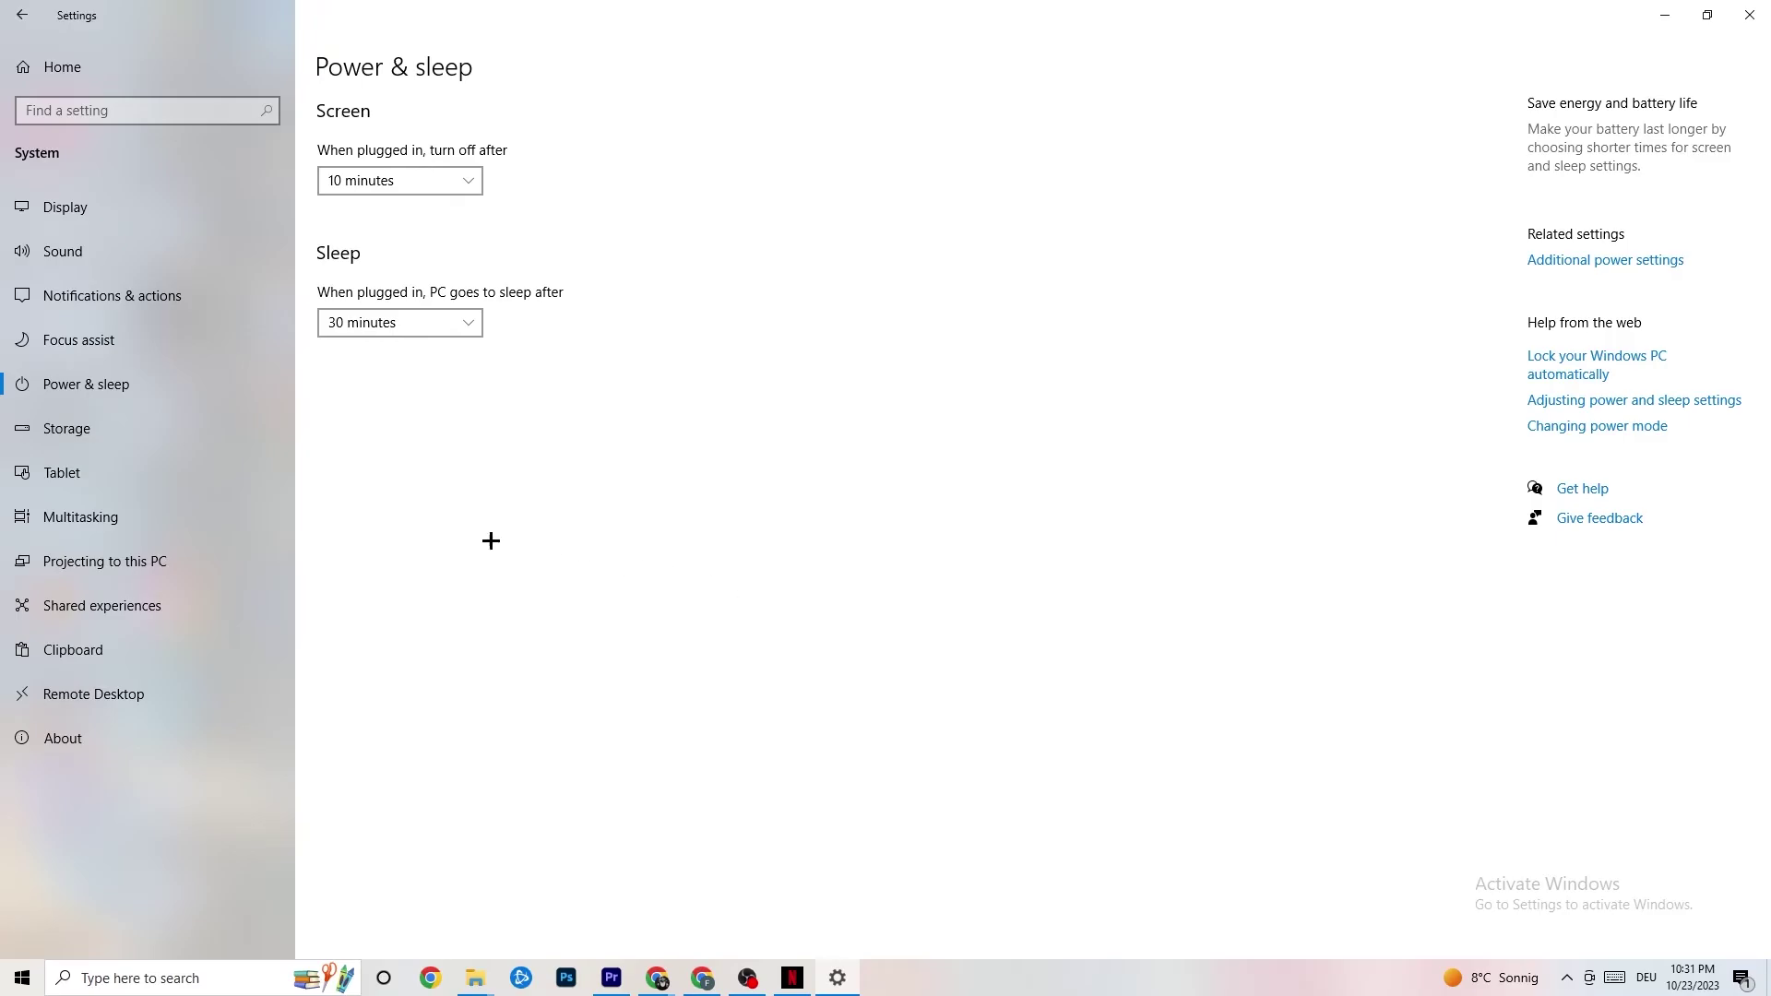
# - Review the Storage Sense configuration, check the choices for how often it runs, and return to the Settings home page
pyautogui.click(138, 429)
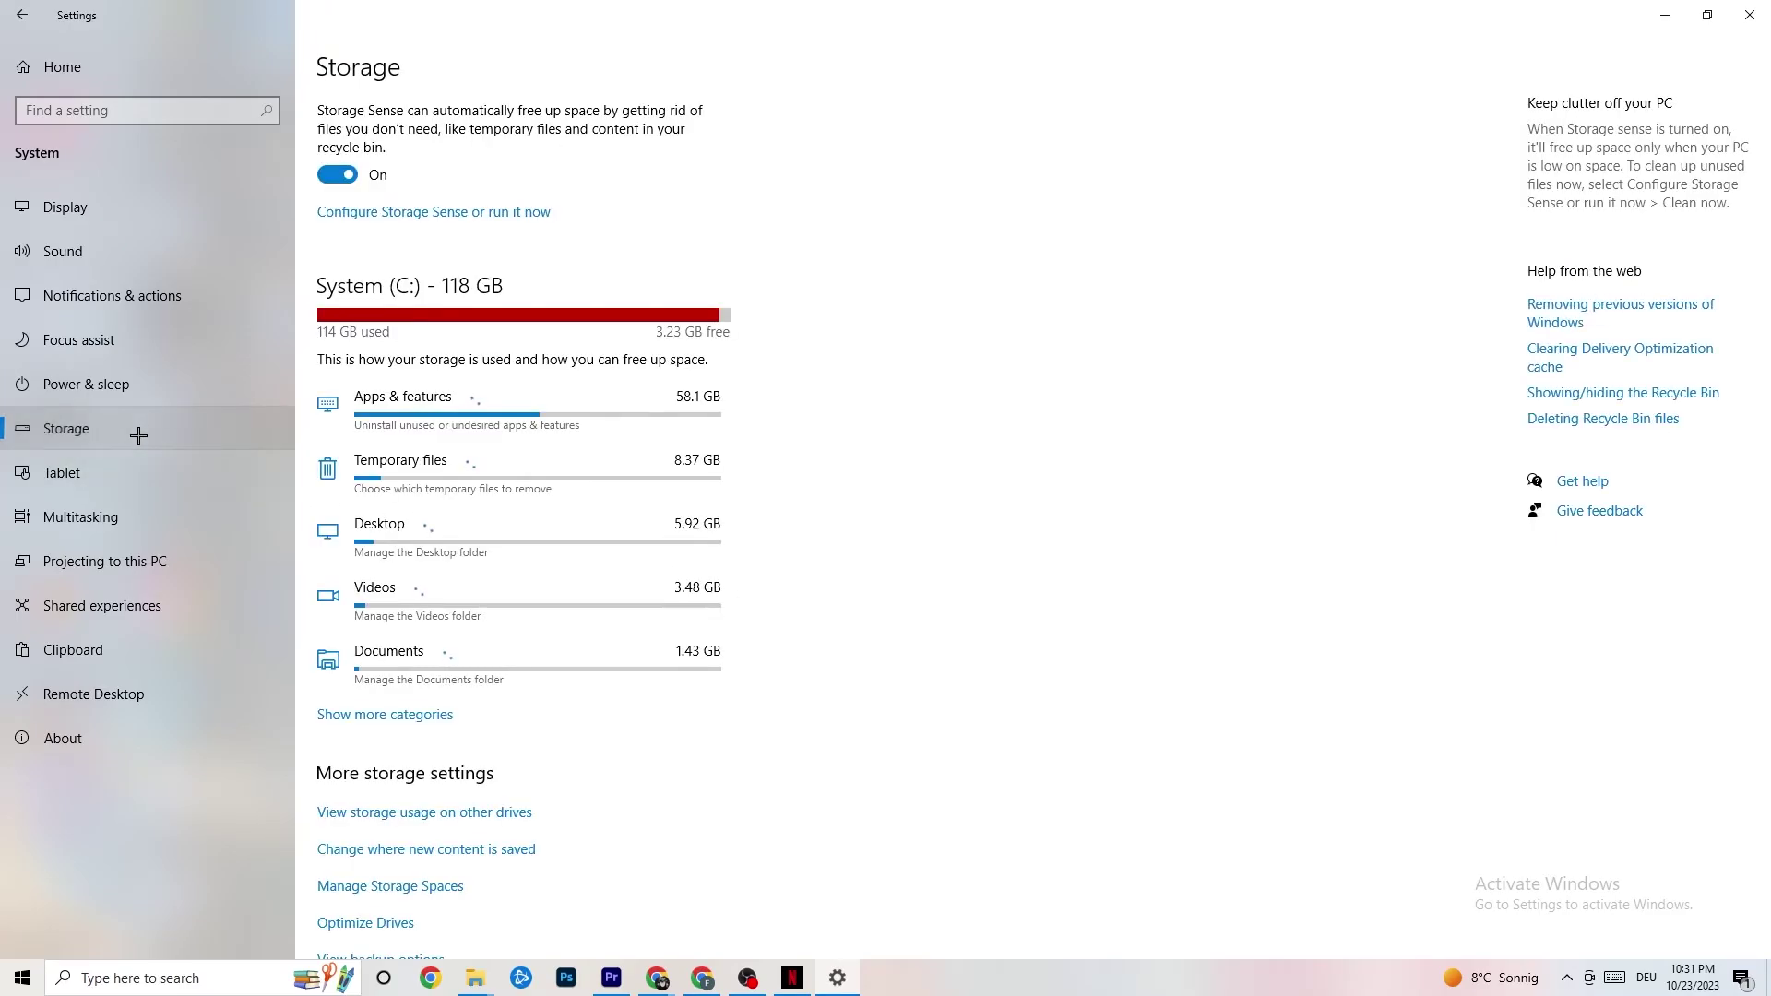
pyautogui.click(418, 213)
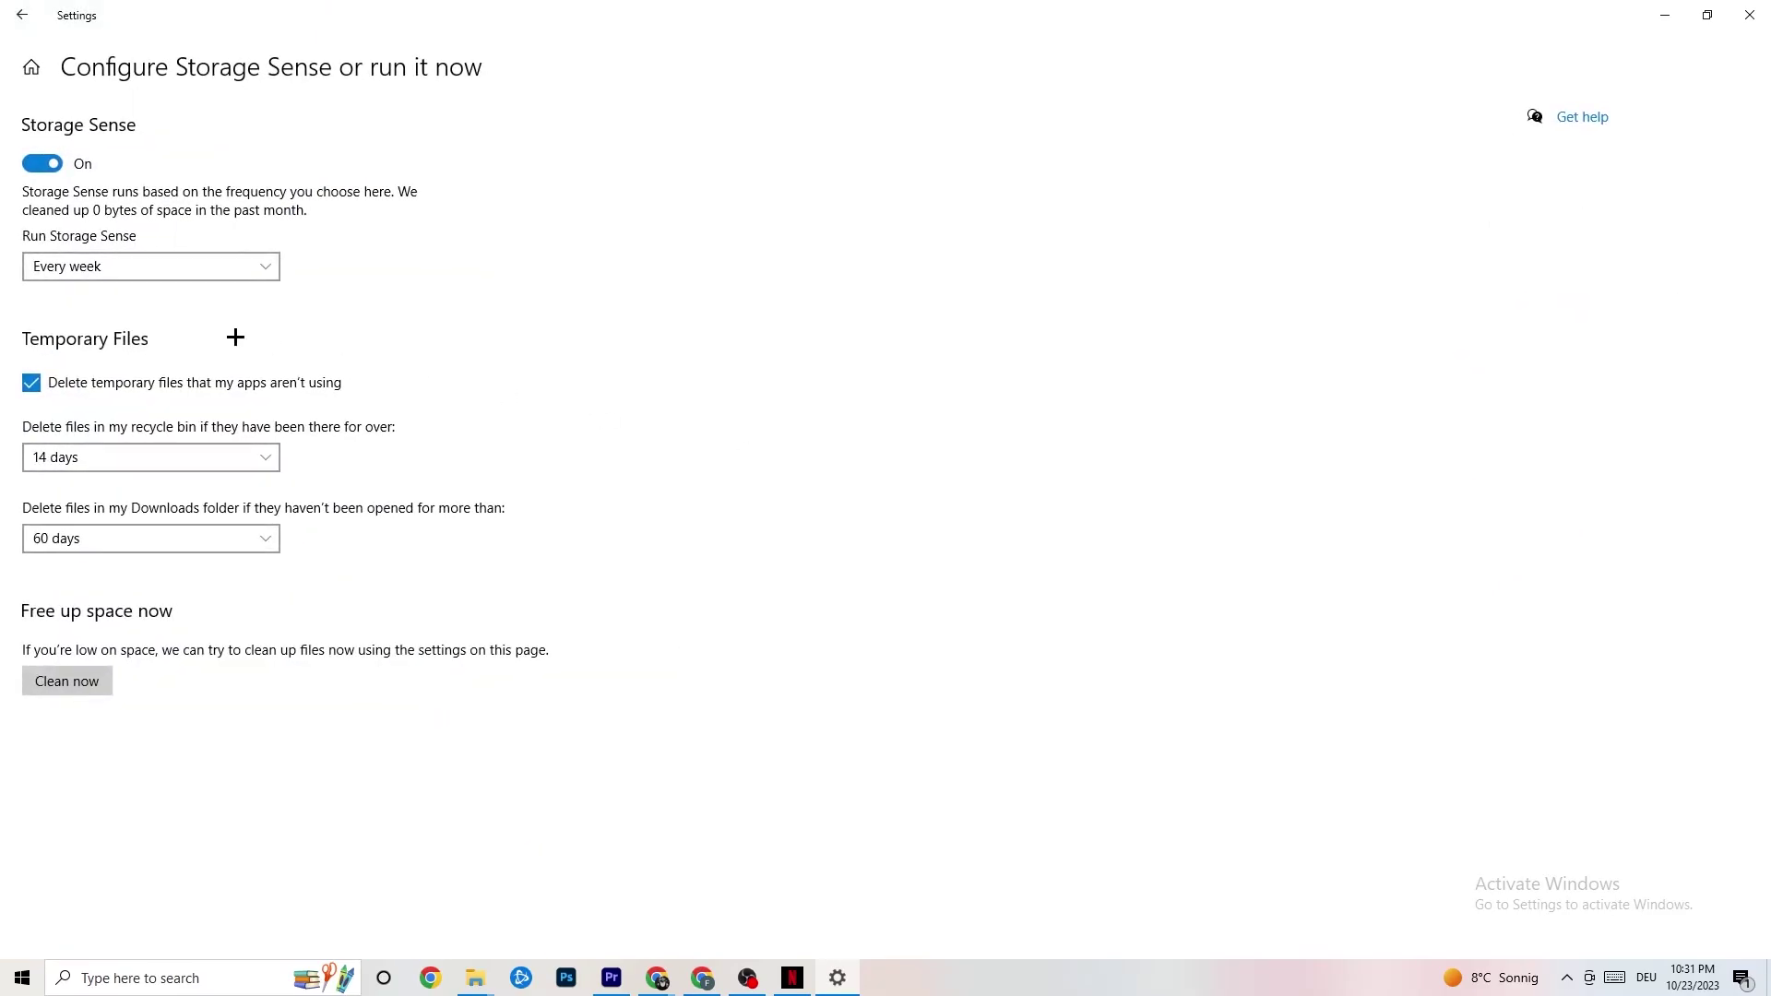
pyautogui.click(198, 267)
pyautogui.click(197, 267)
pyautogui.click(166, 266)
pyautogui.click(318, 273)
pyautogui.click(18, 11)
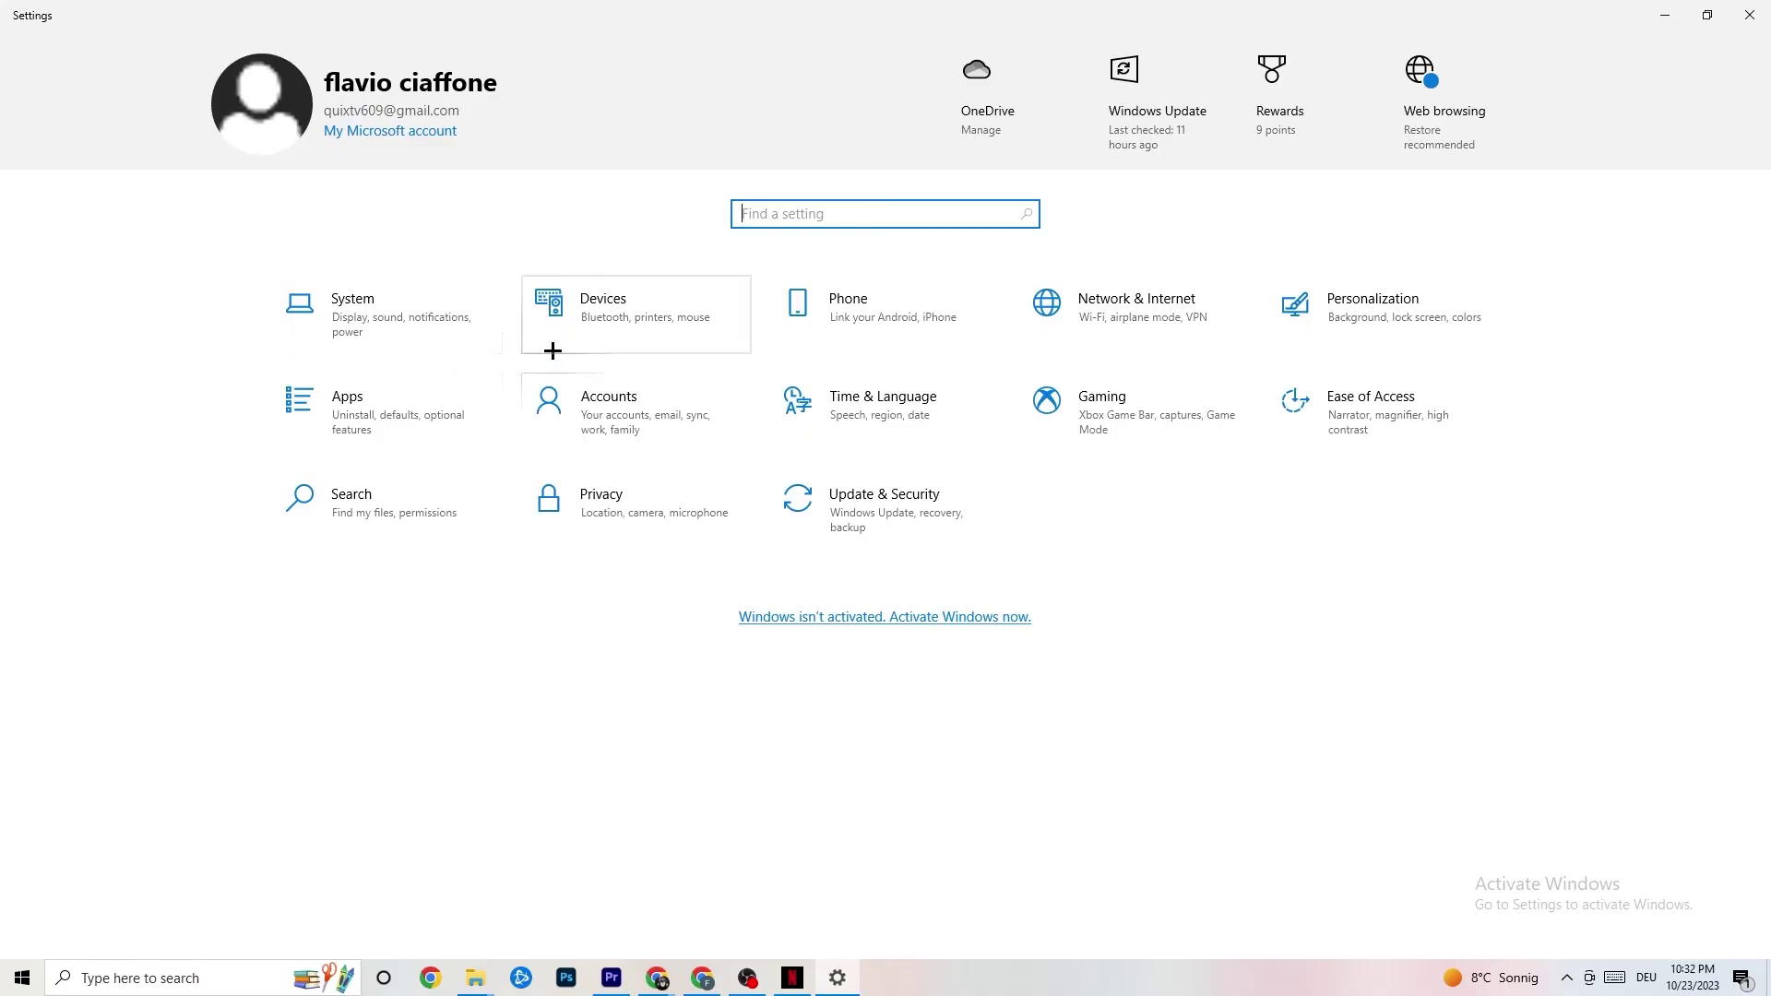
# - Check the Xbox Game Bar, Captures and Game Mode settings for gaming, and return to the Settings home page
pyautogui.click(1180, 421)
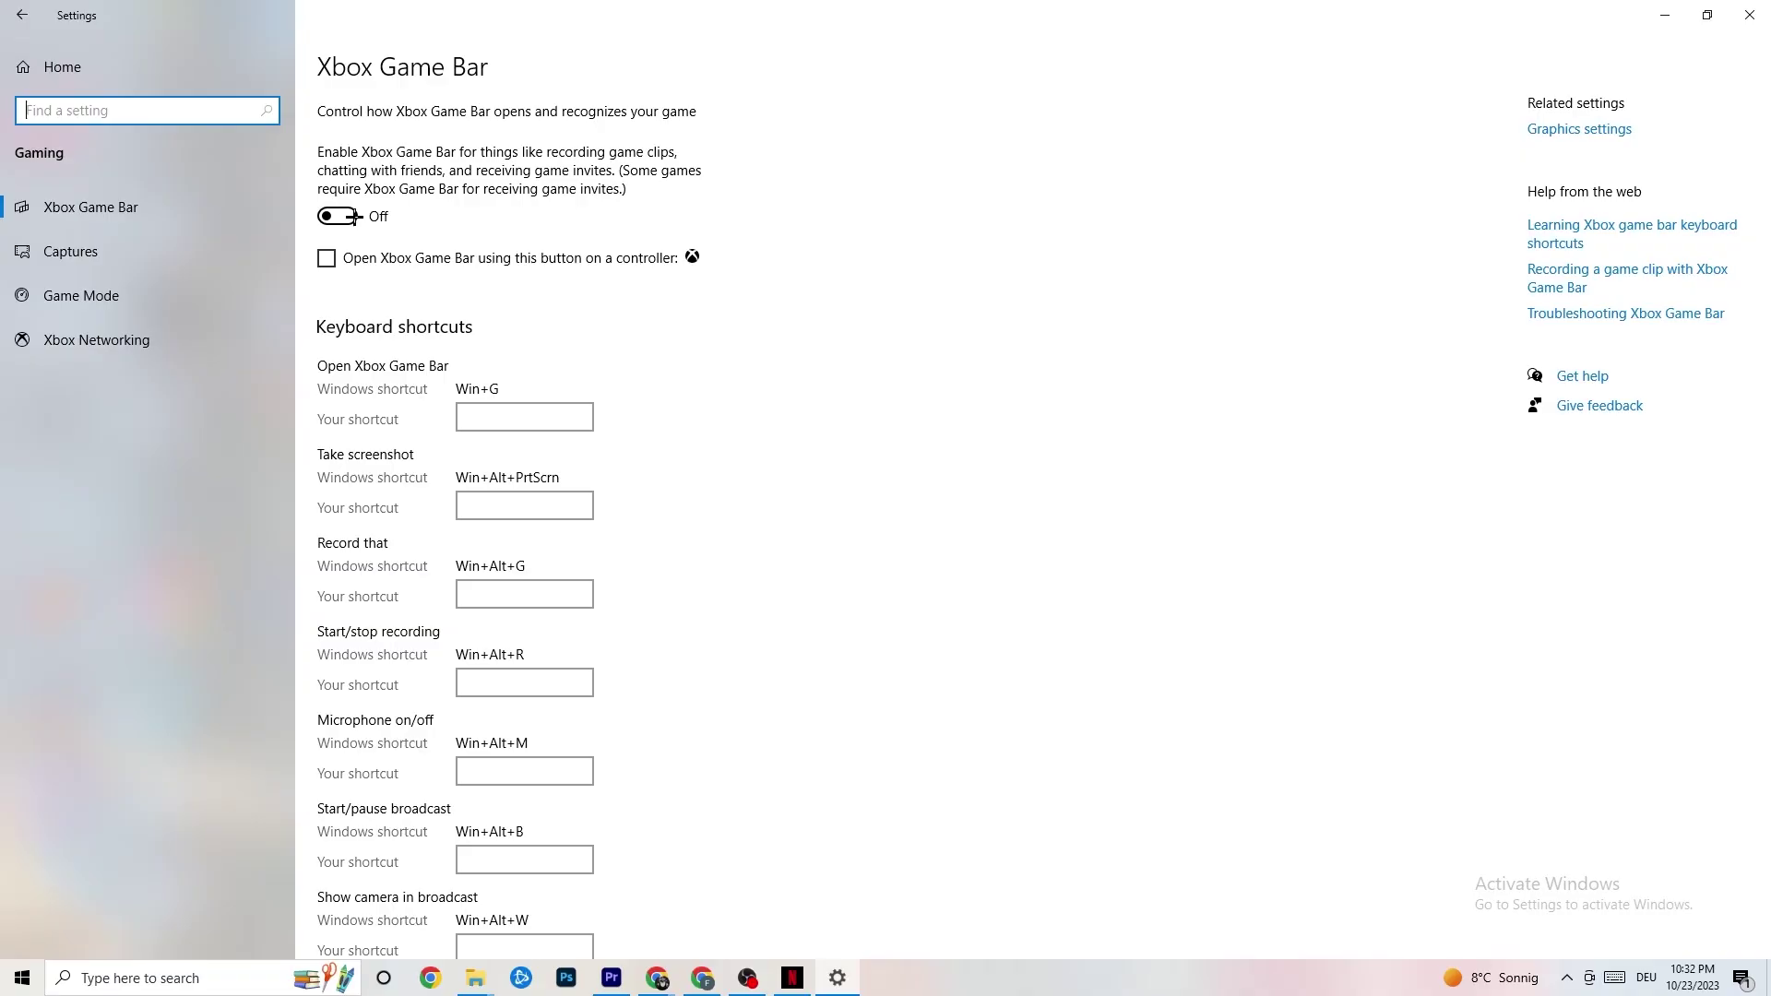
pyautogui.click(152, 263)
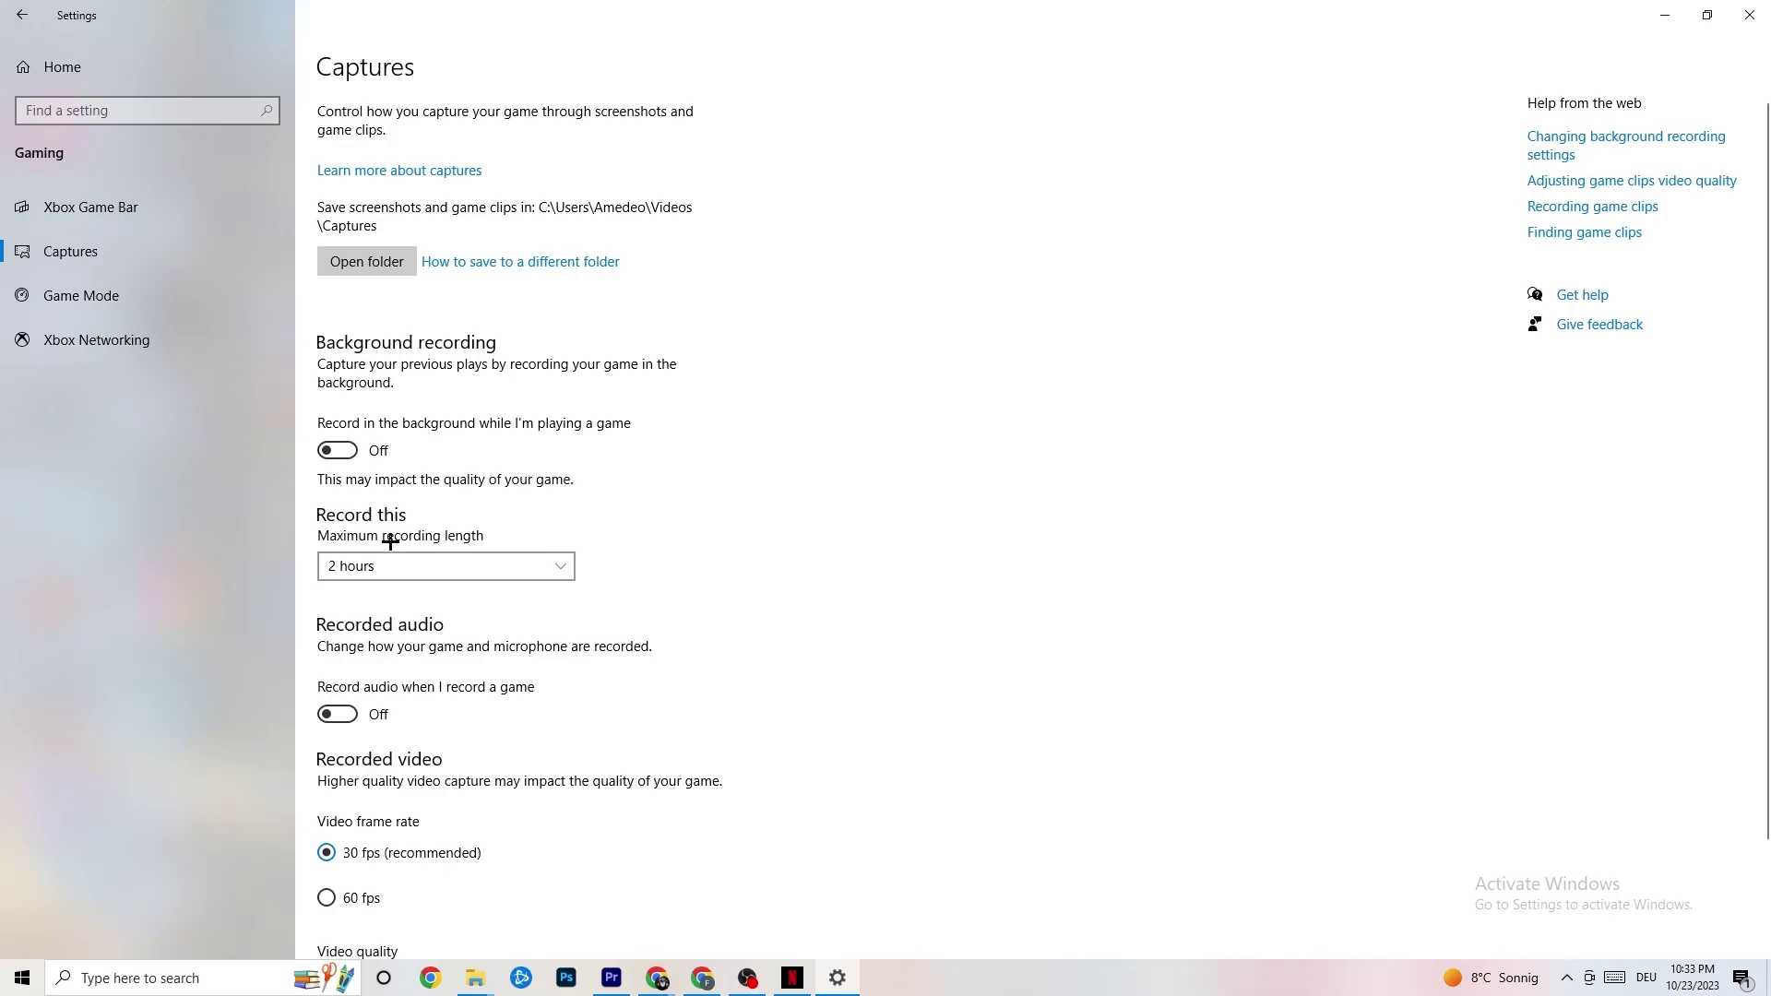
pyautogui.click(159, 297)
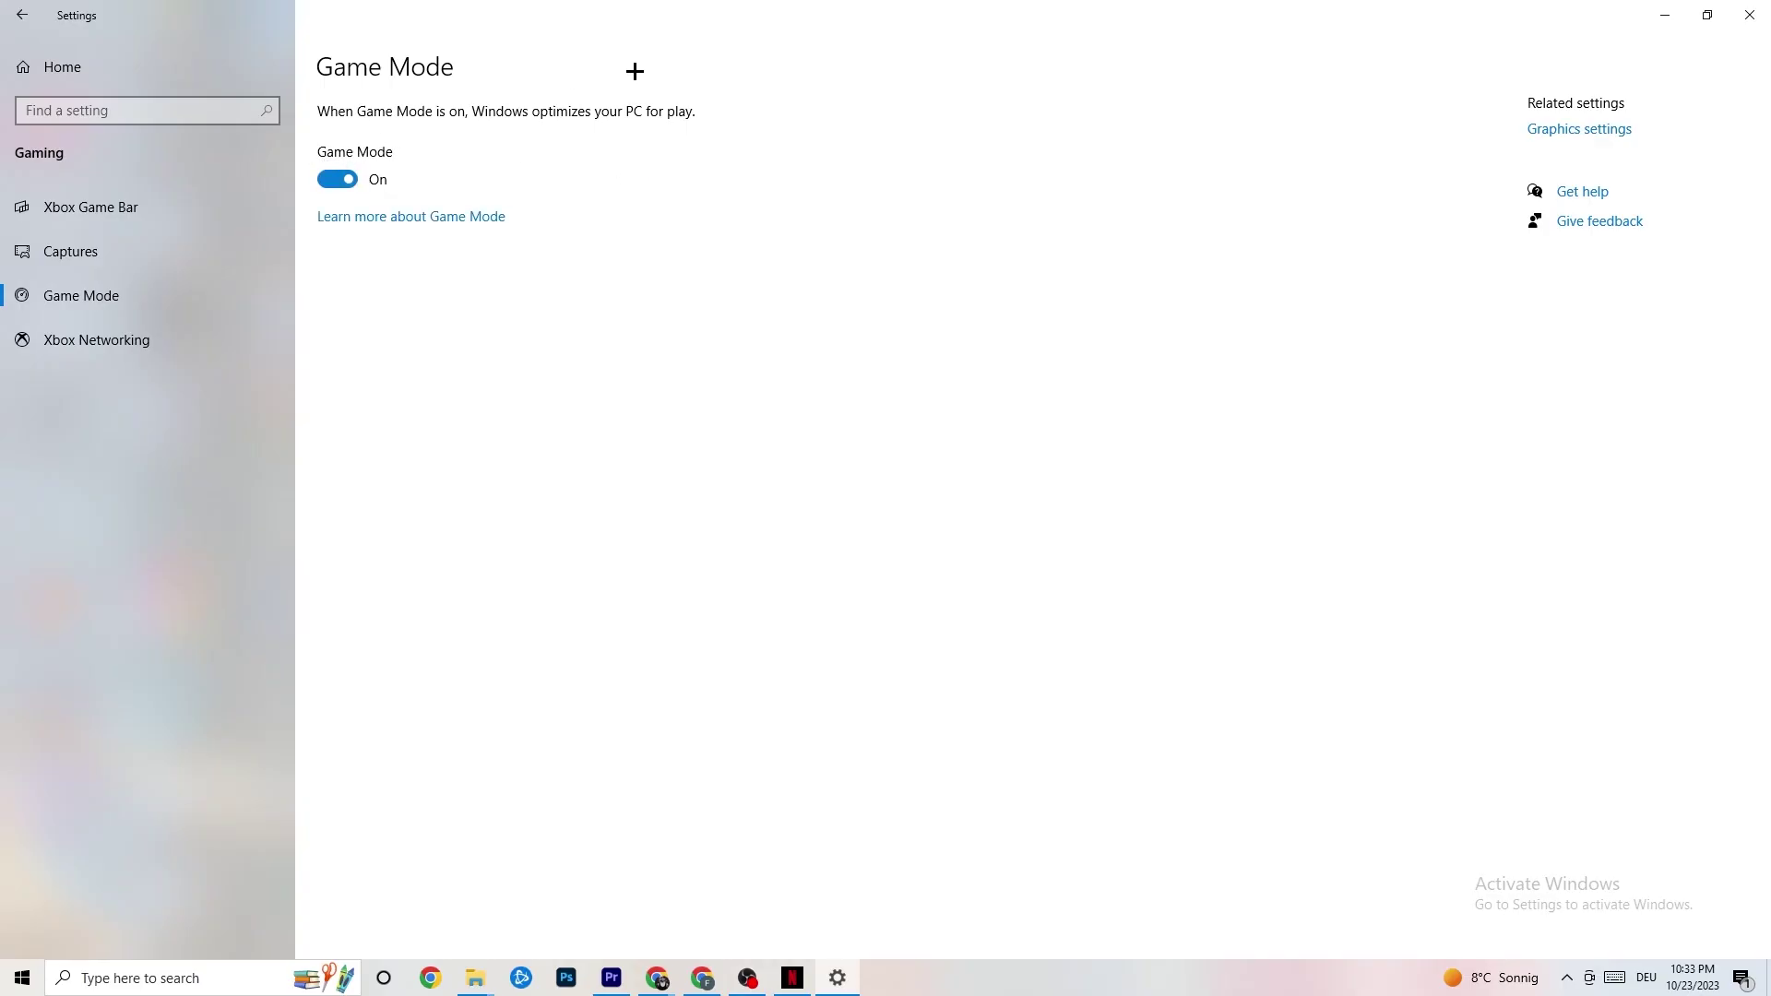
pyautogui.click(22, 15)
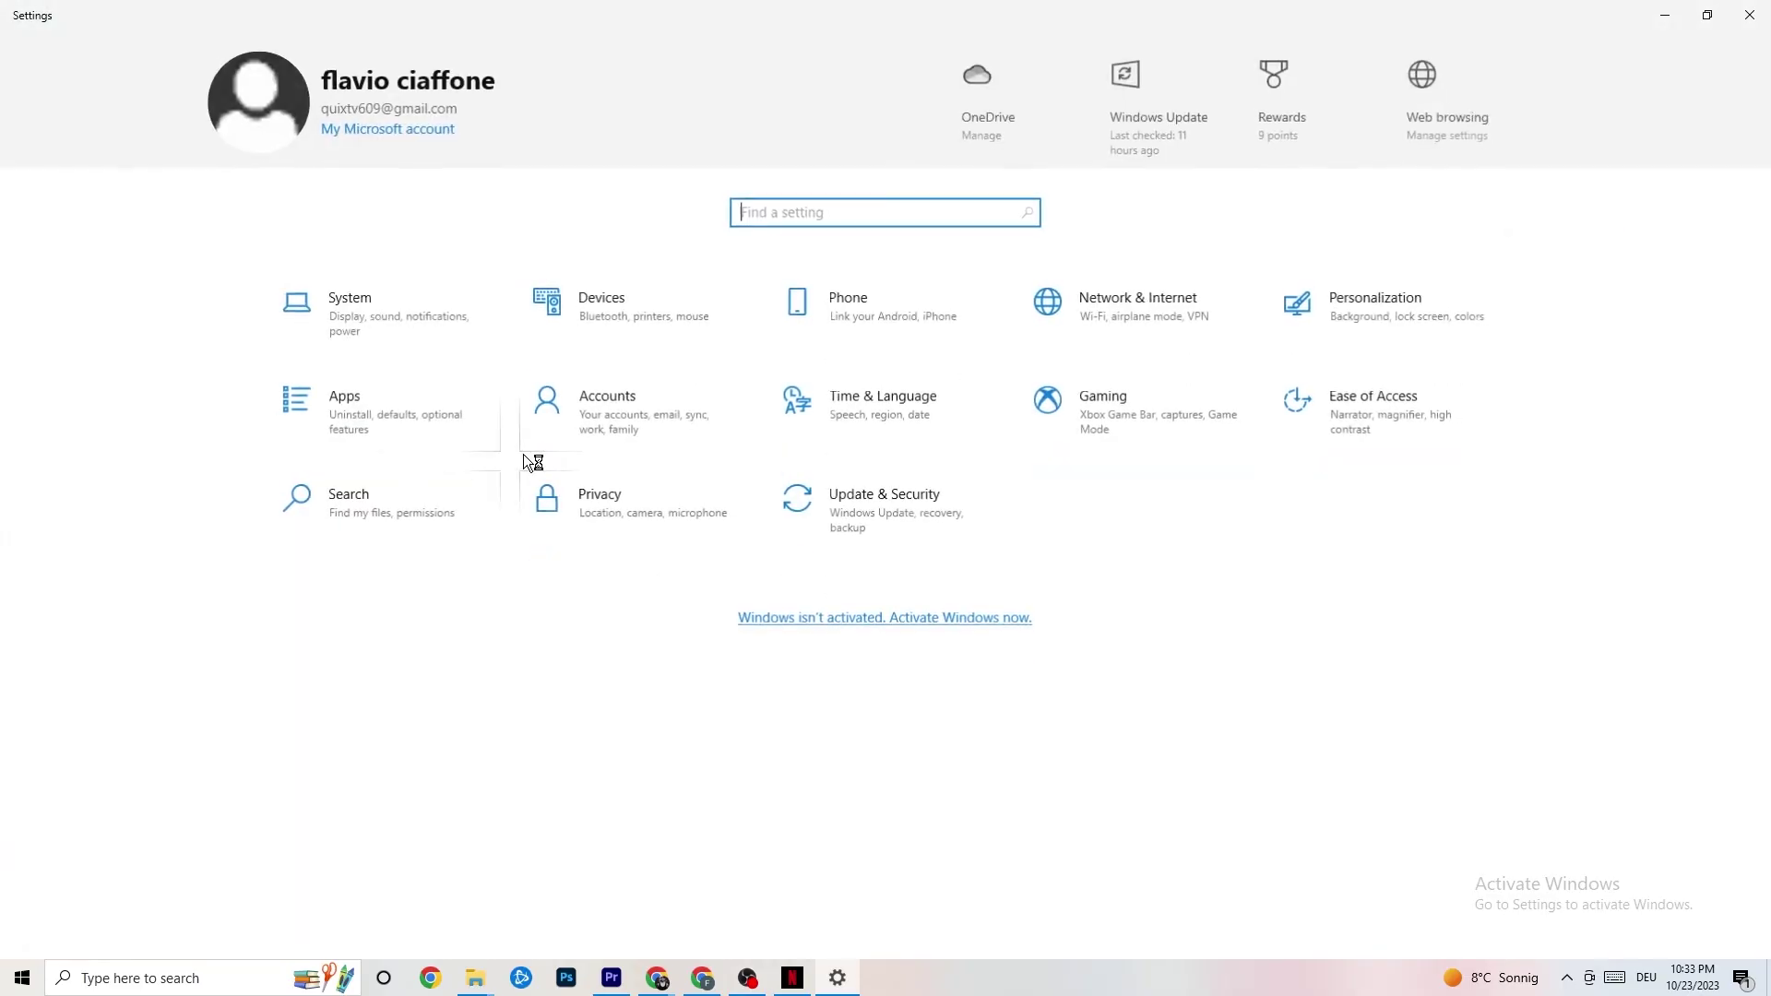
# - Check the Windows Update and Troubleshoot pages under Update & Security, and close Settings
pyautogui.click(929, 530)
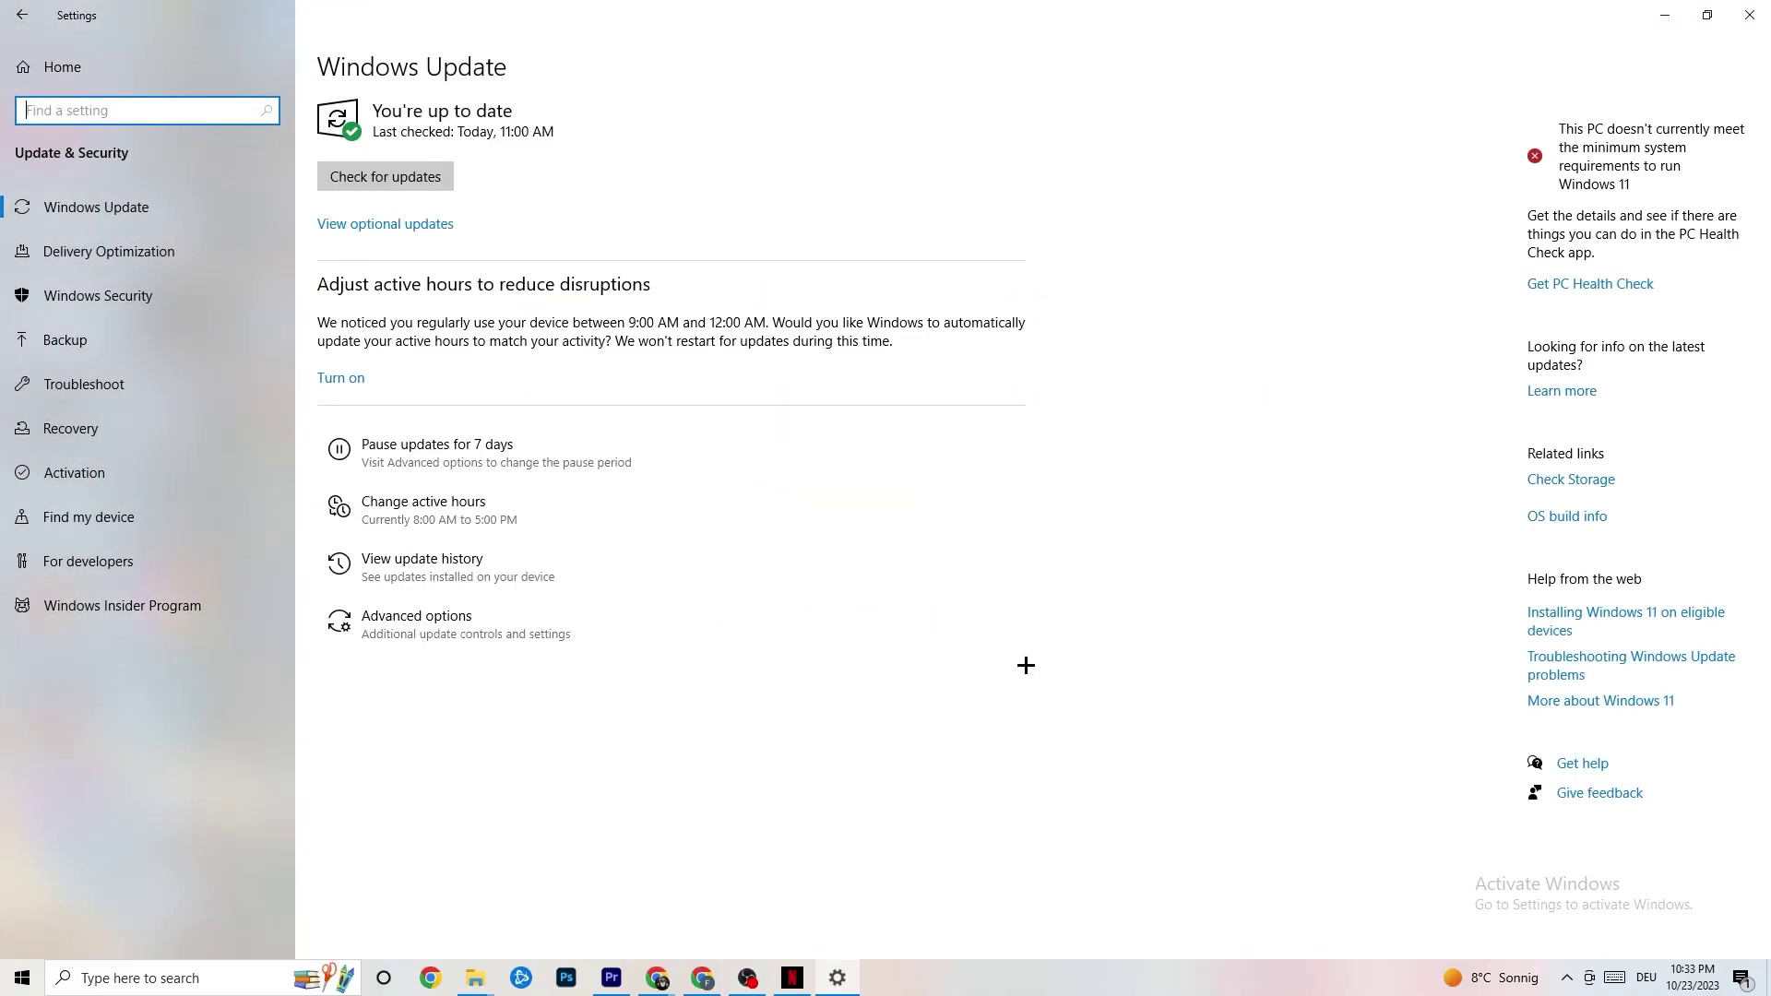
pyautogui.click(103, 373)
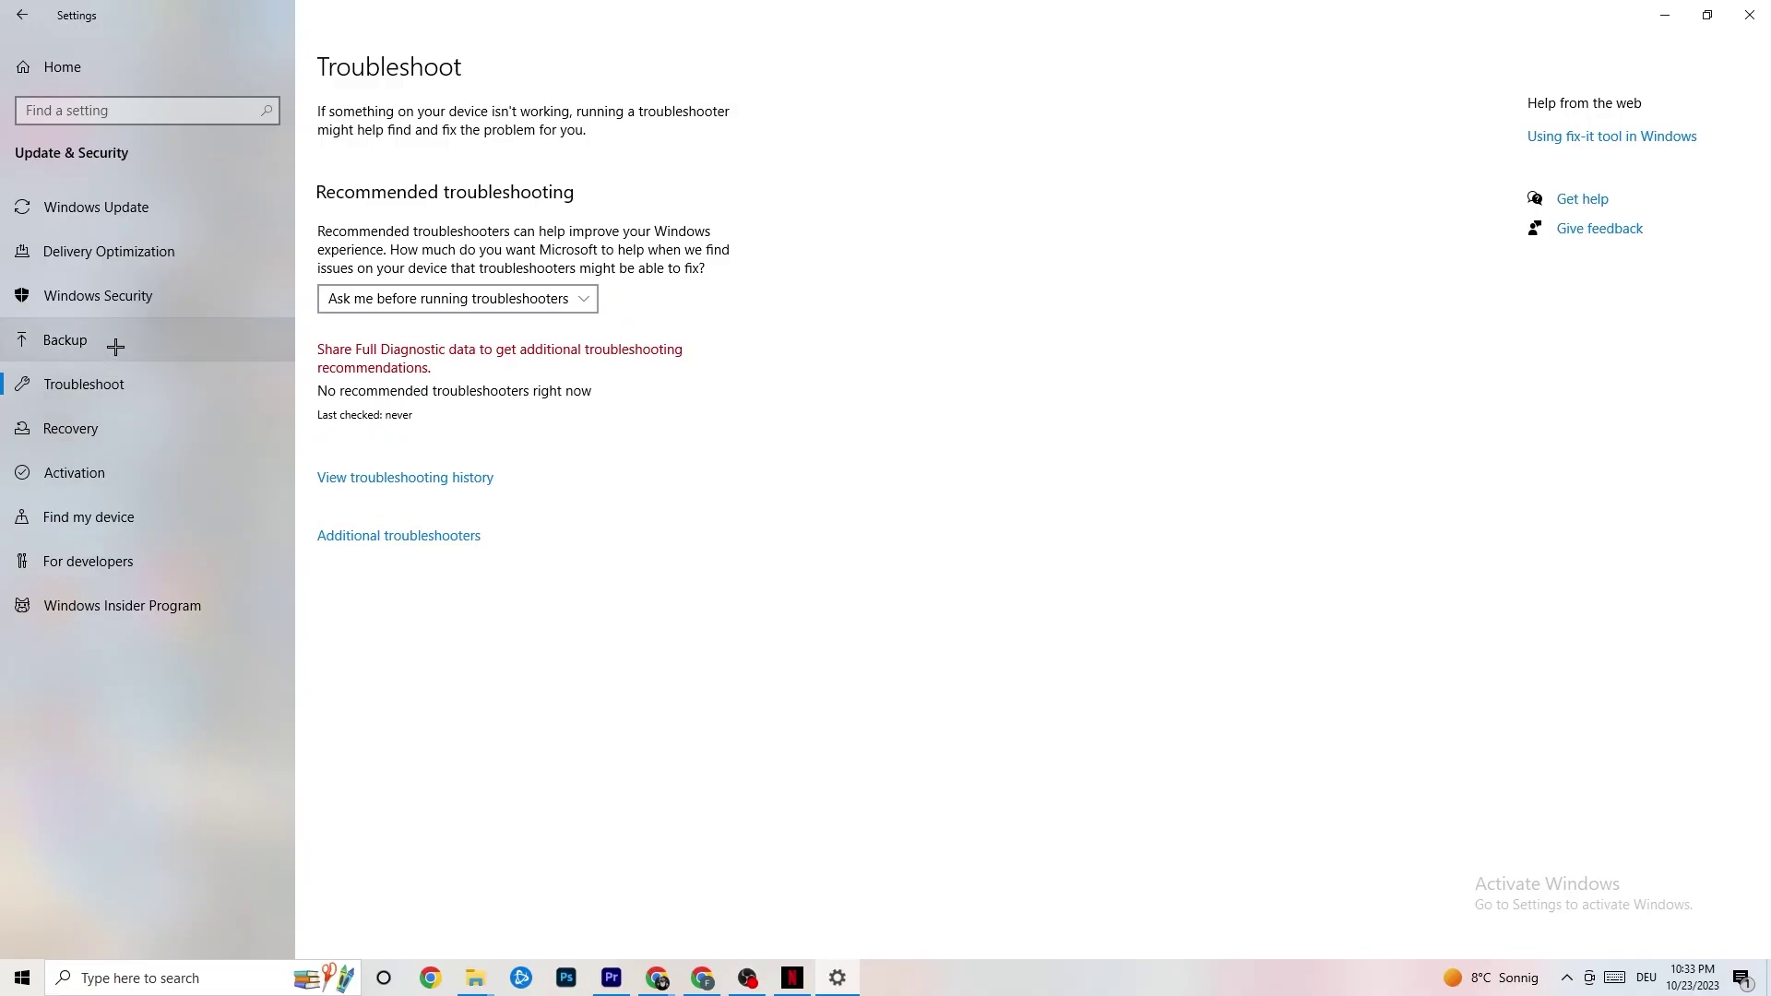
pyautogui.click(141, 214)
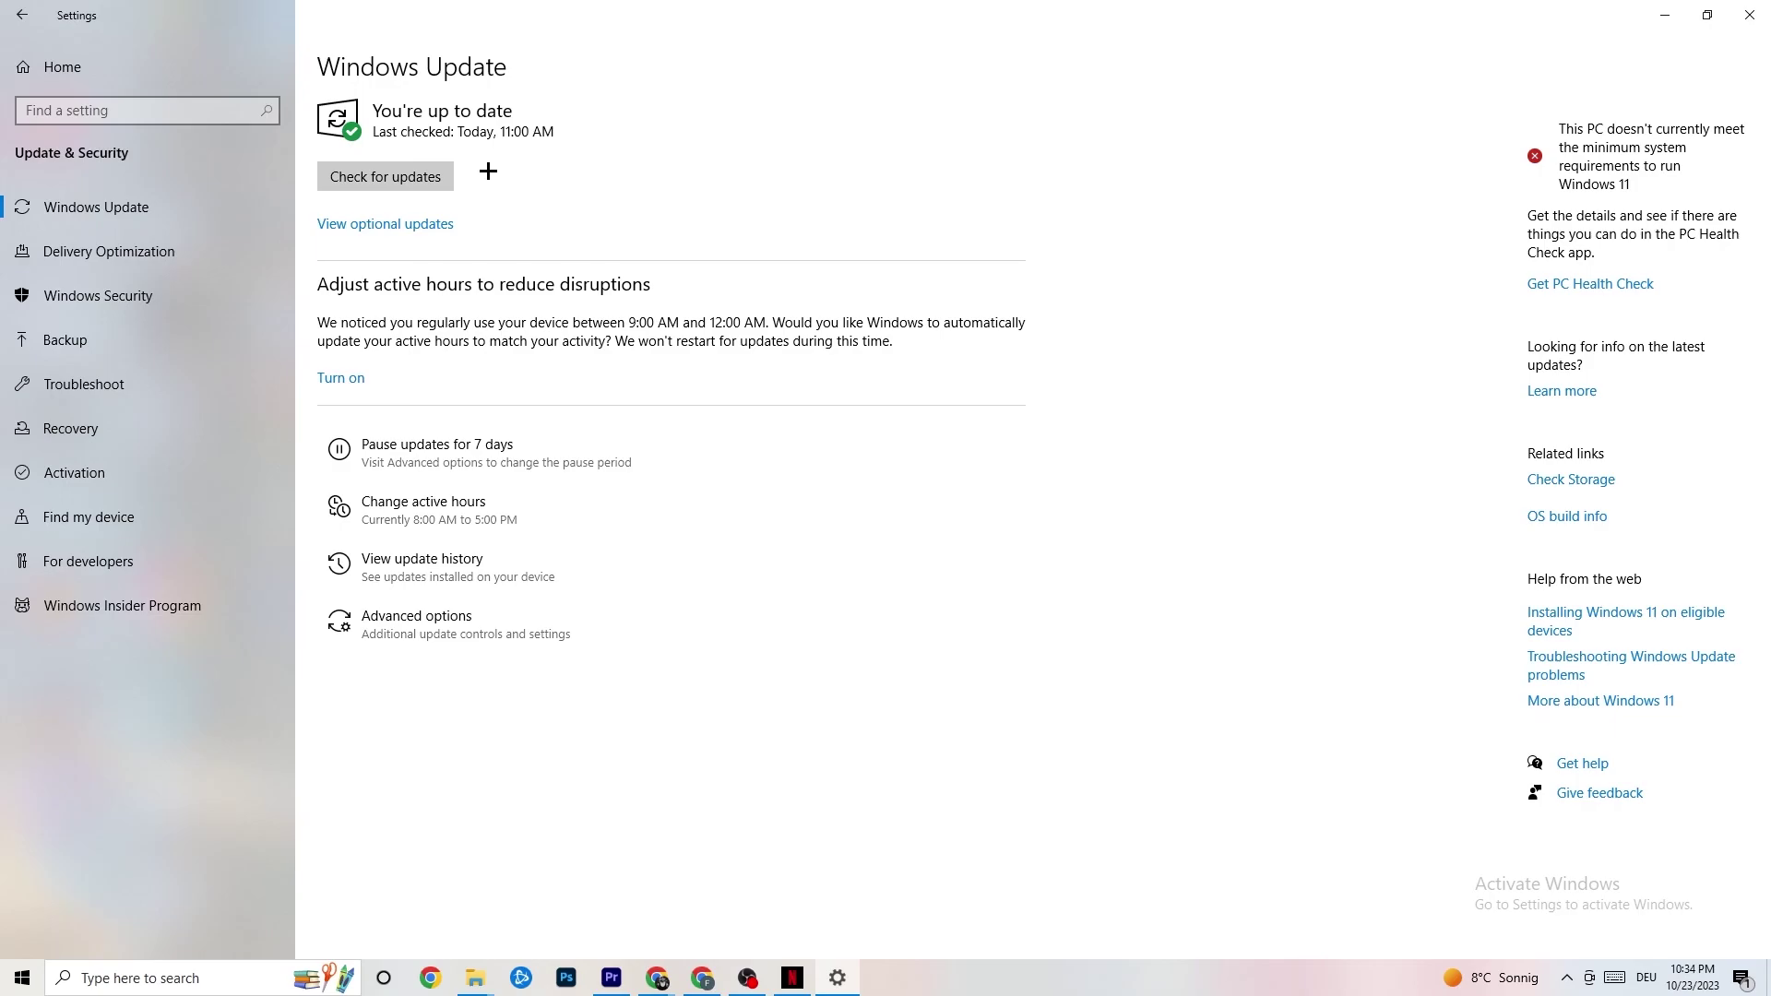
pyautogui.click(1730, 20)
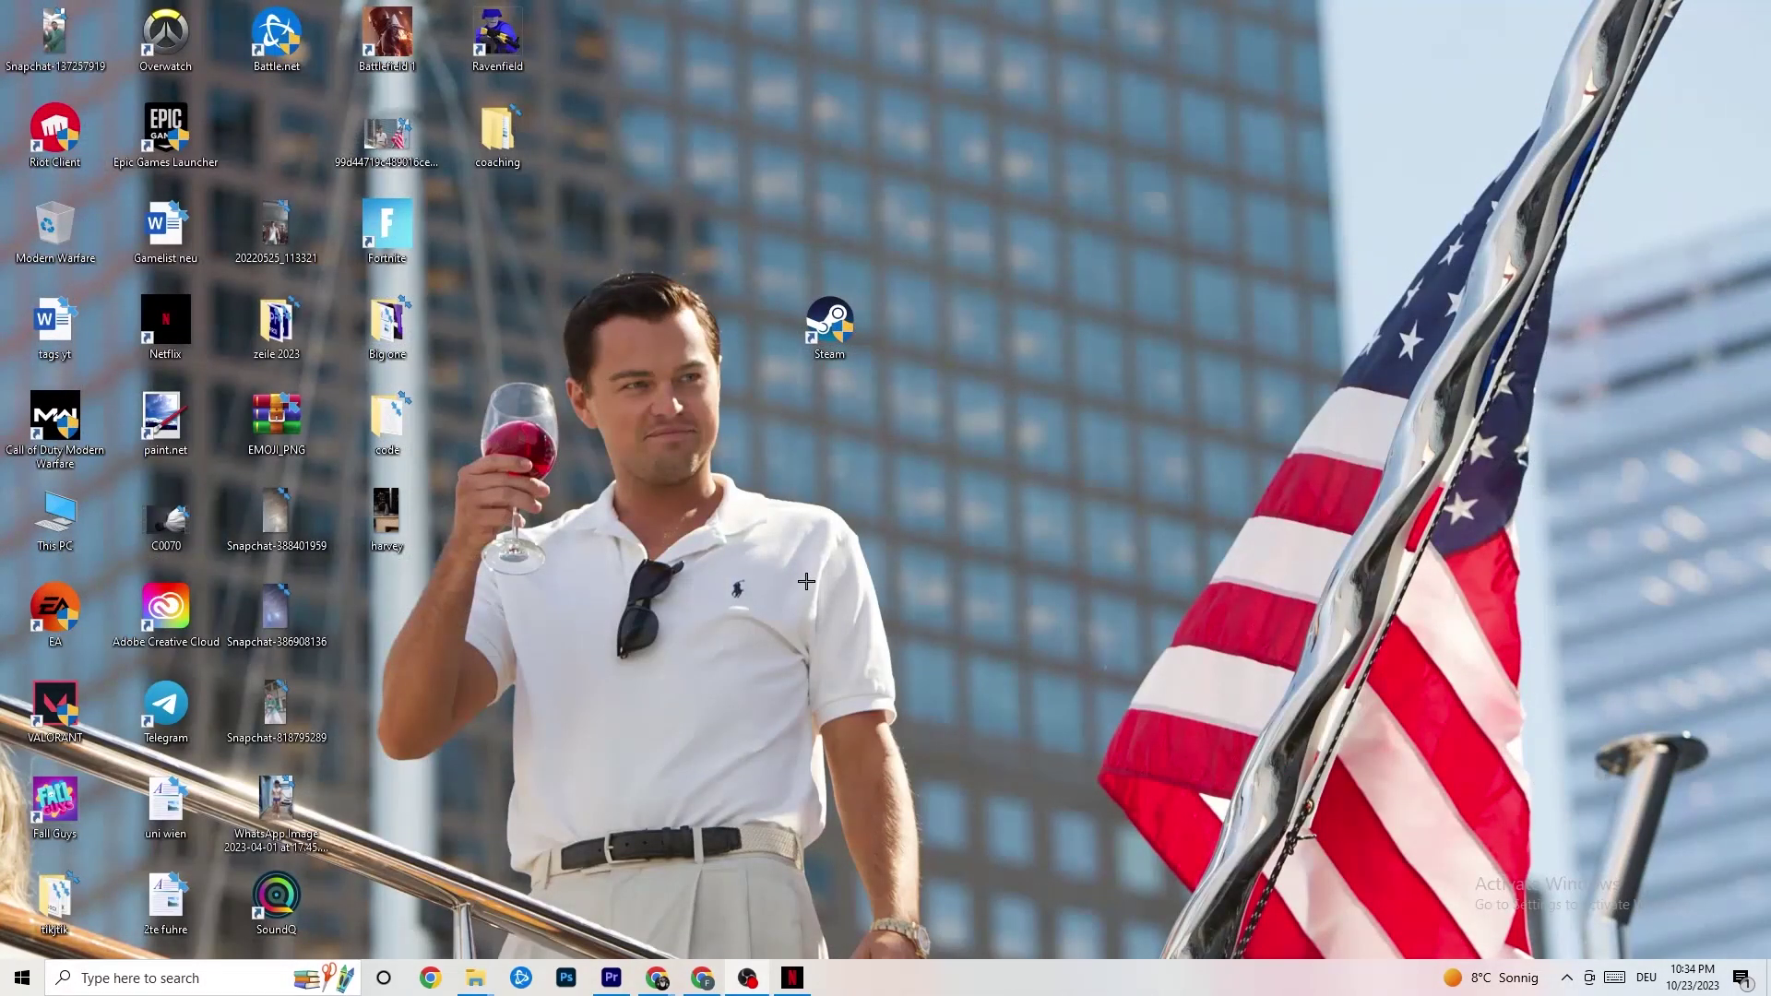